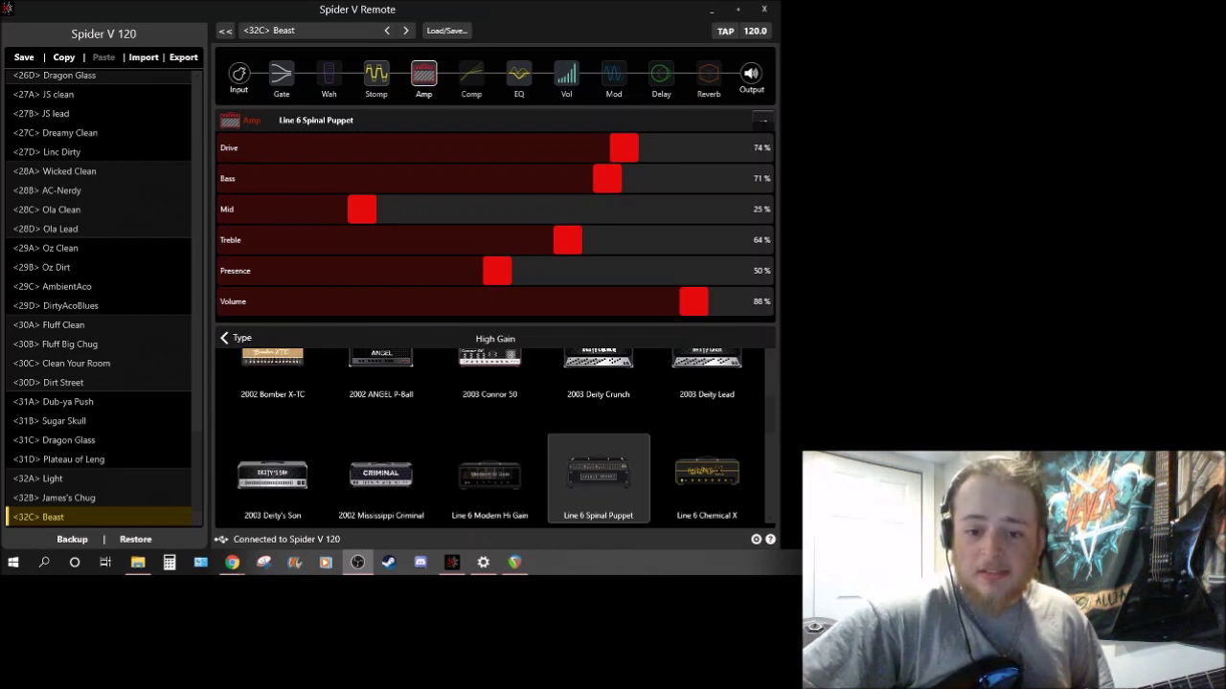
Switch from Spider V Remote to the Windows Sound settings page.
key("alt+Tab")
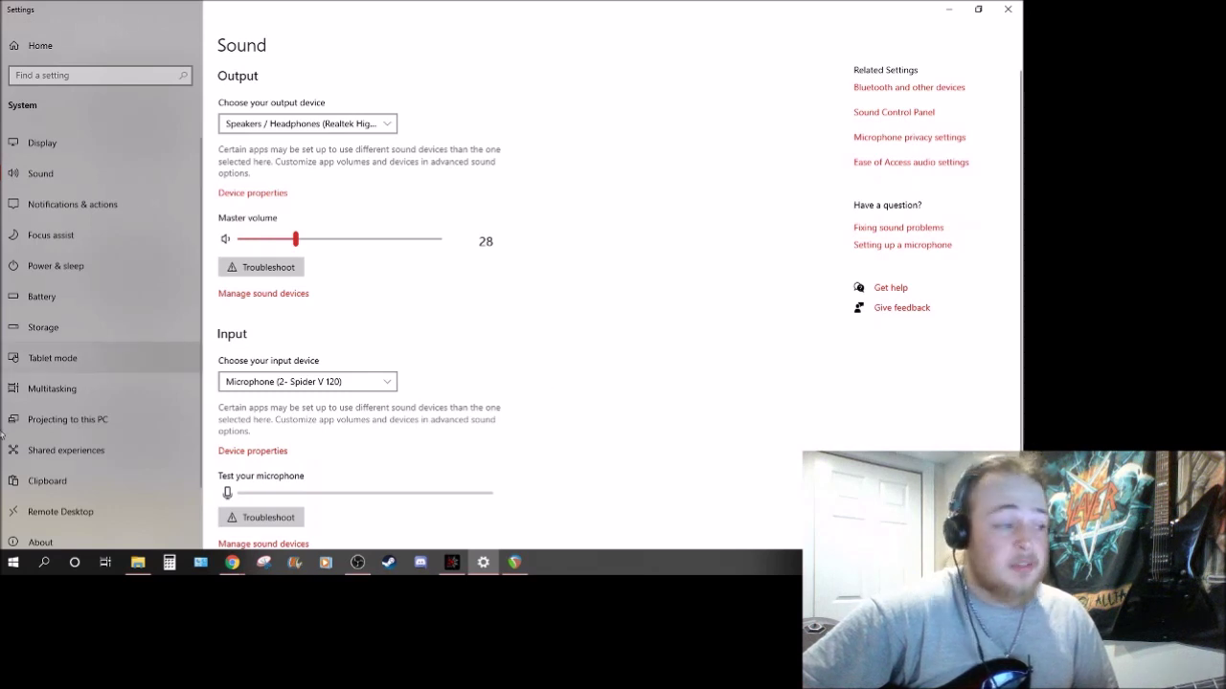
mouse_move(244, 569)
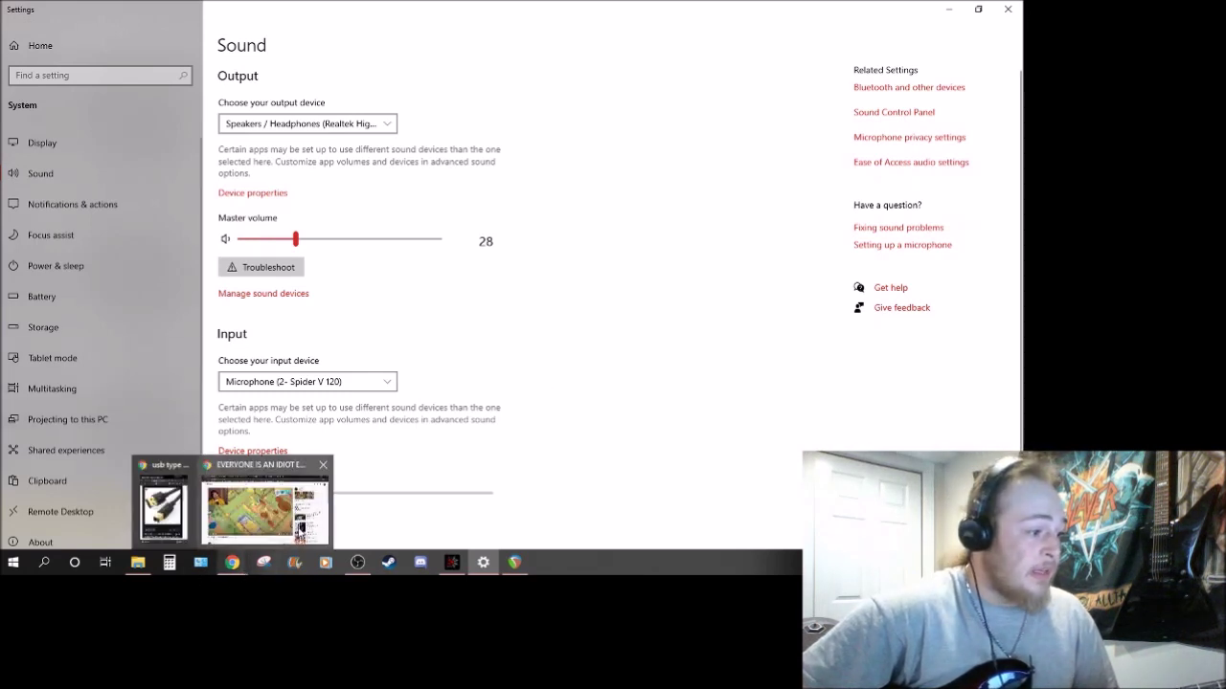
left_click(191, 508)
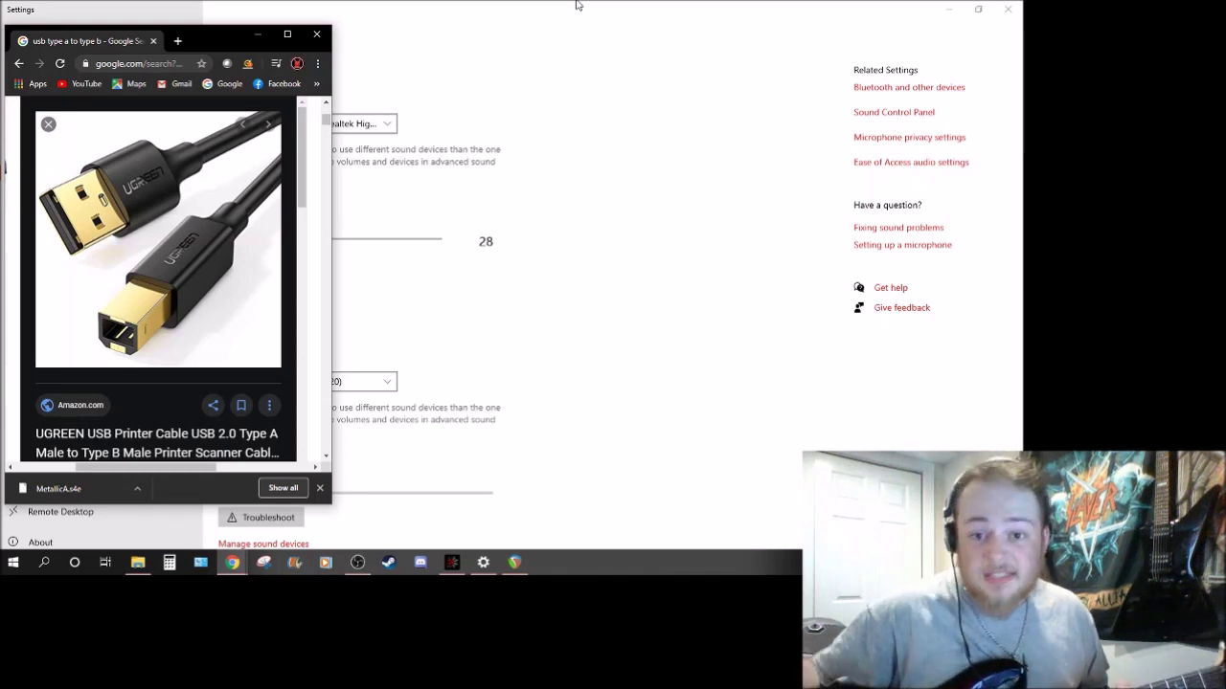
left_click(255, 36)
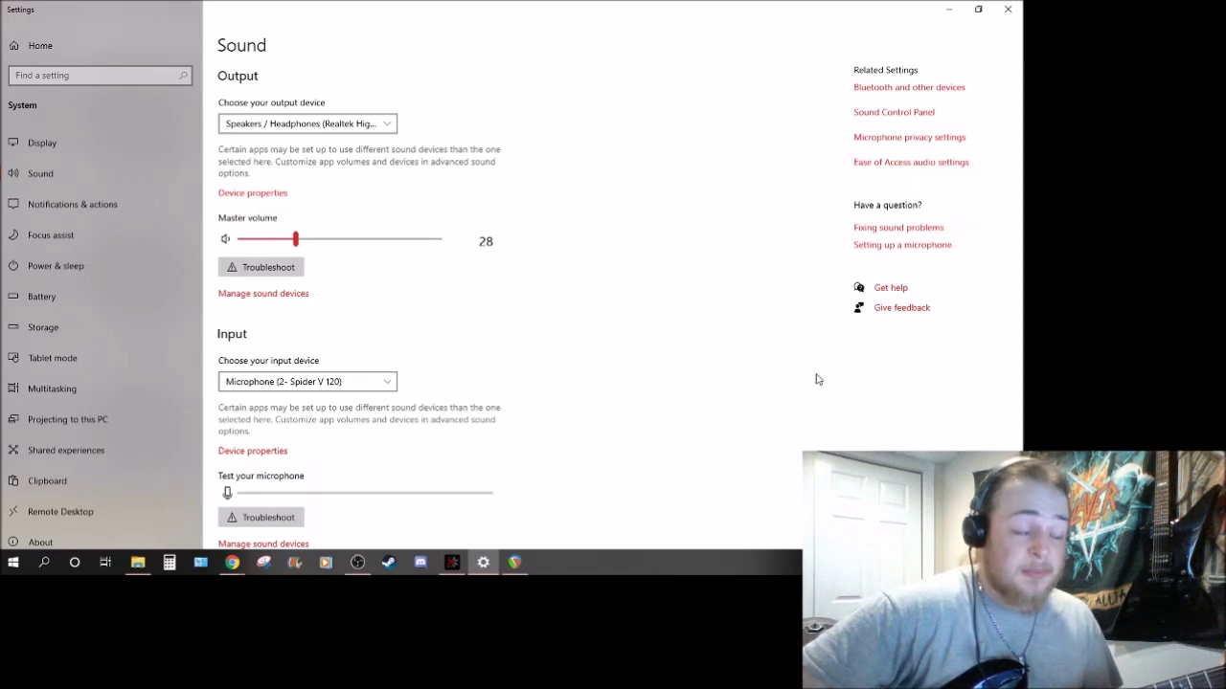
left_click(387, 388)
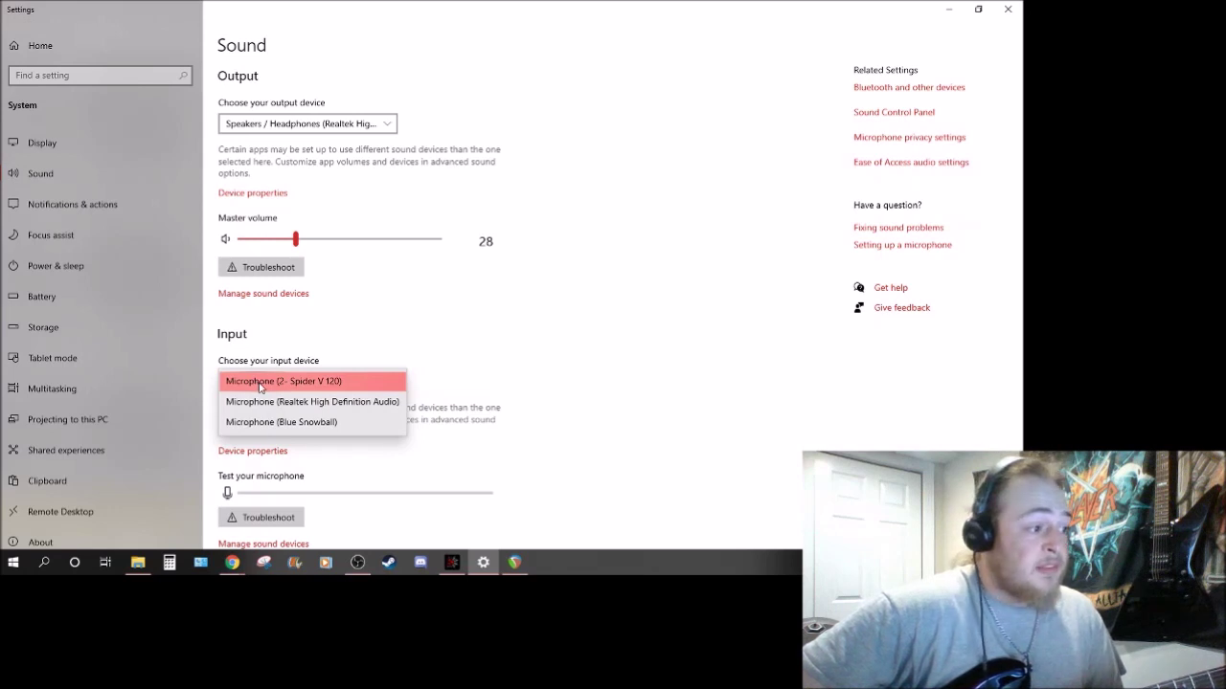
left_click(490, 375)
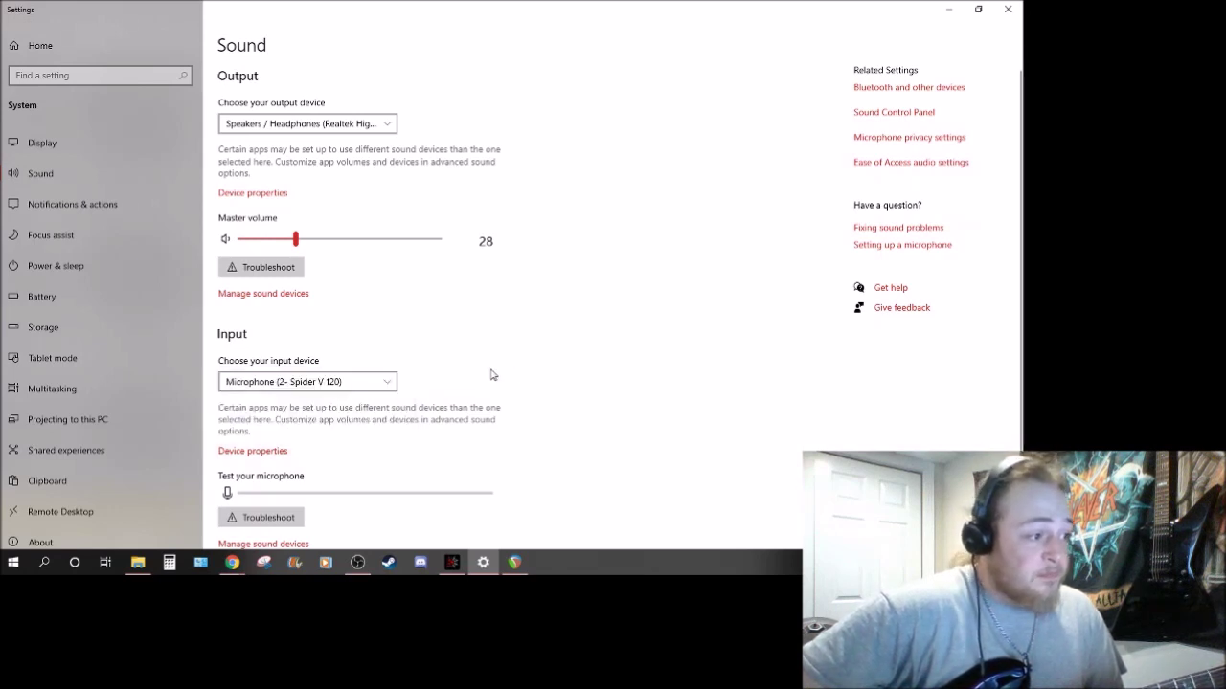
left_click(329, 382)
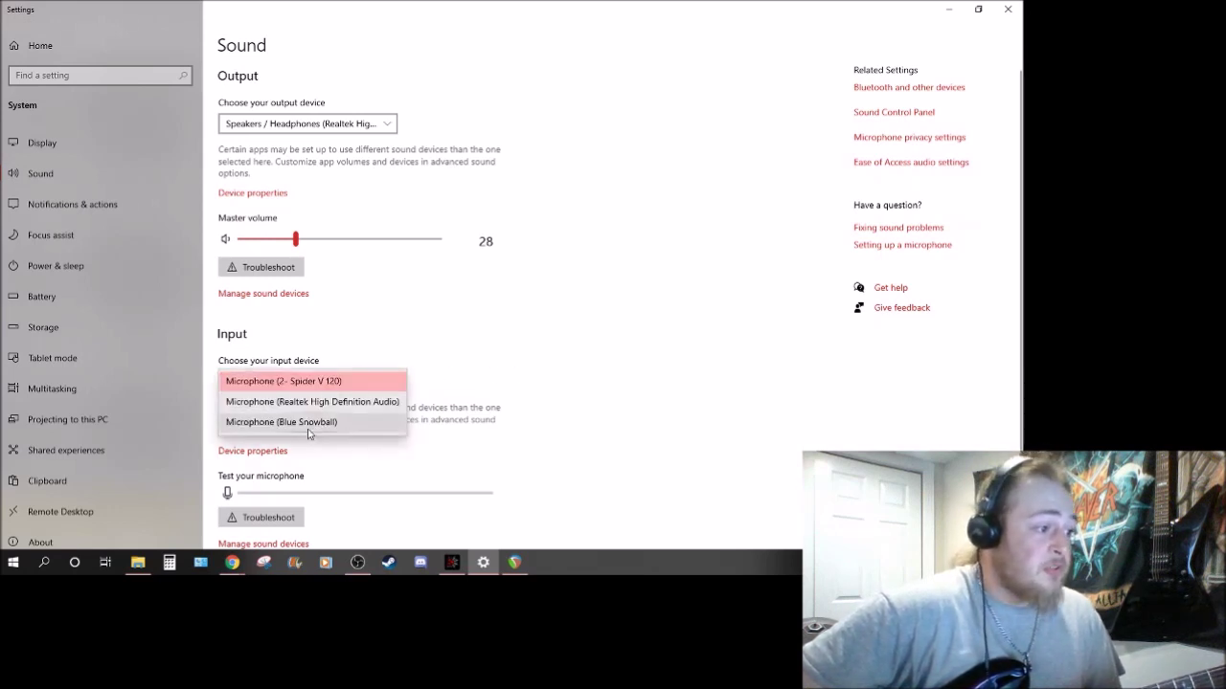
left_click(334, 380)
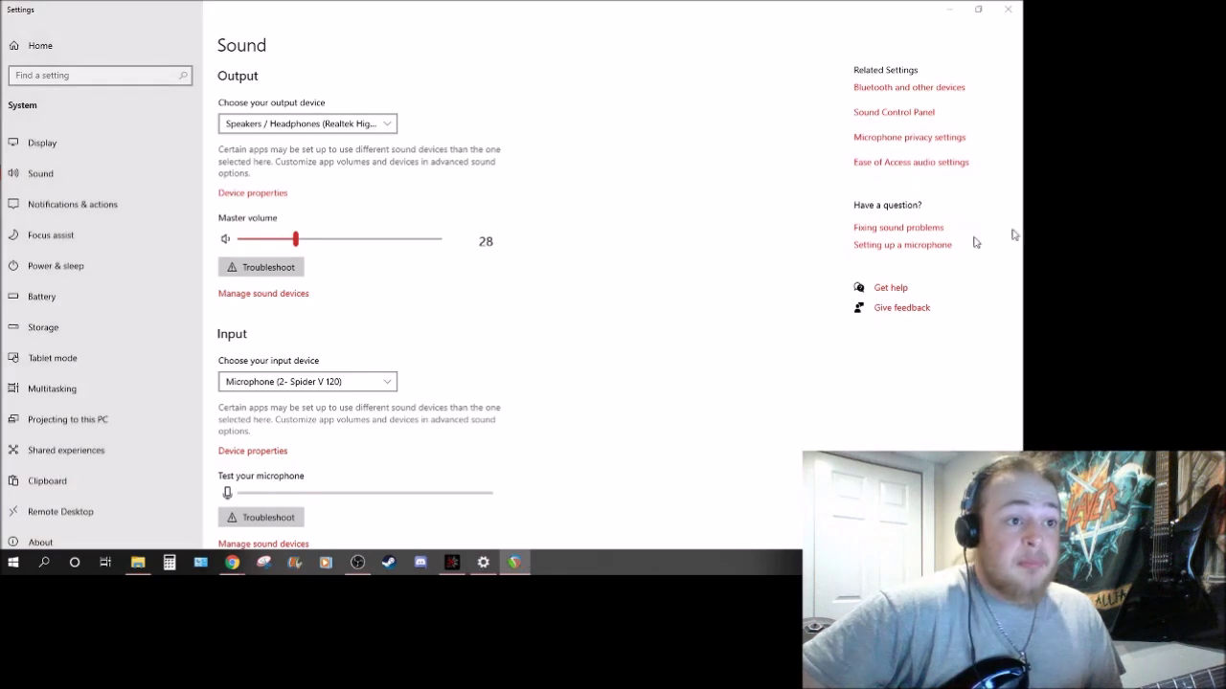
Maximize REAPER and open Preferences on the Audio > Device page.
left_click_drag(676, 208, 664, 5)
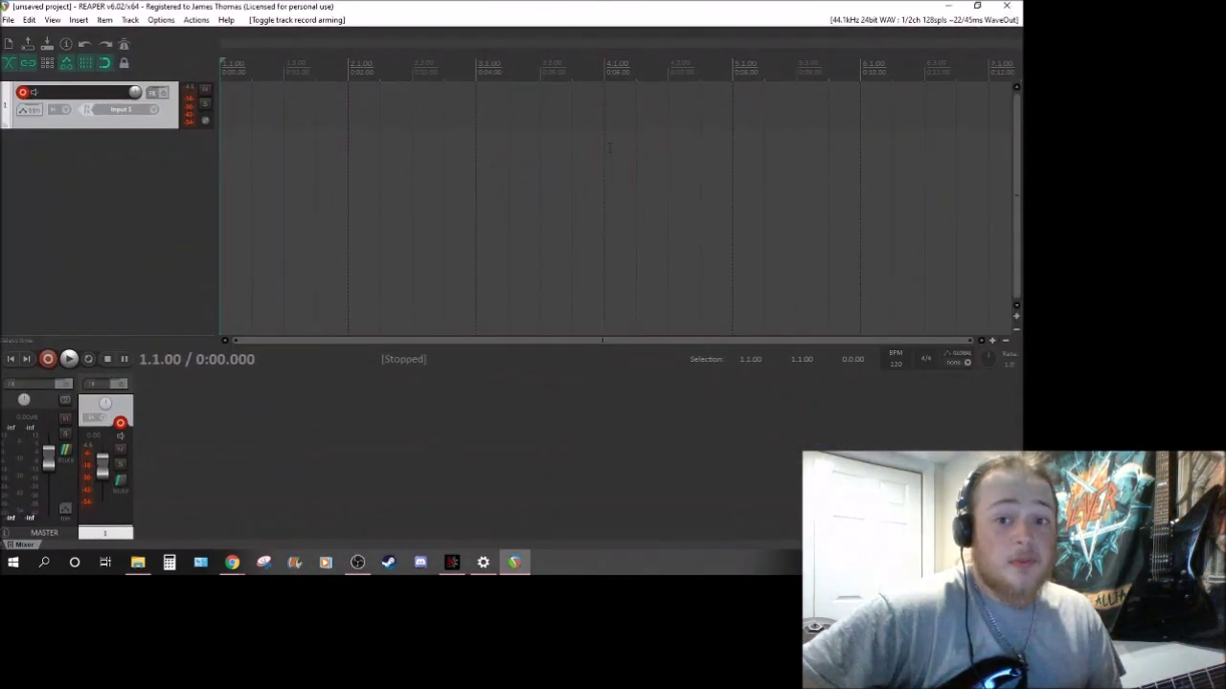
left_click(161, 19)
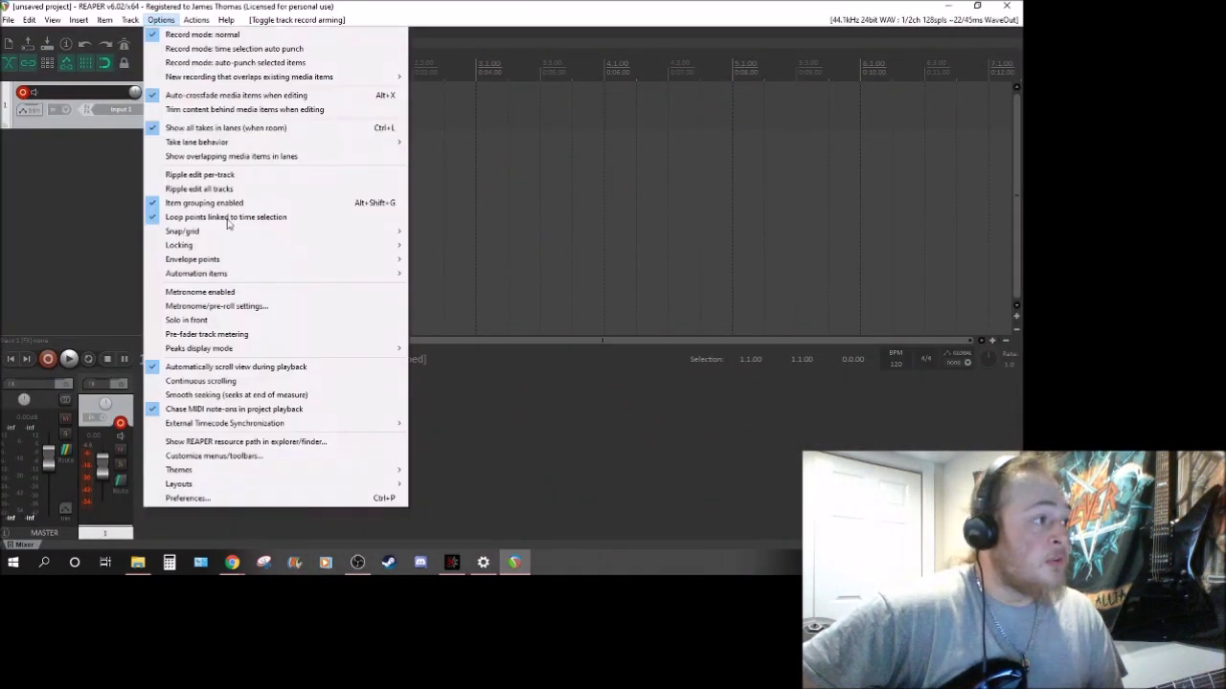
left_click(236, 499)
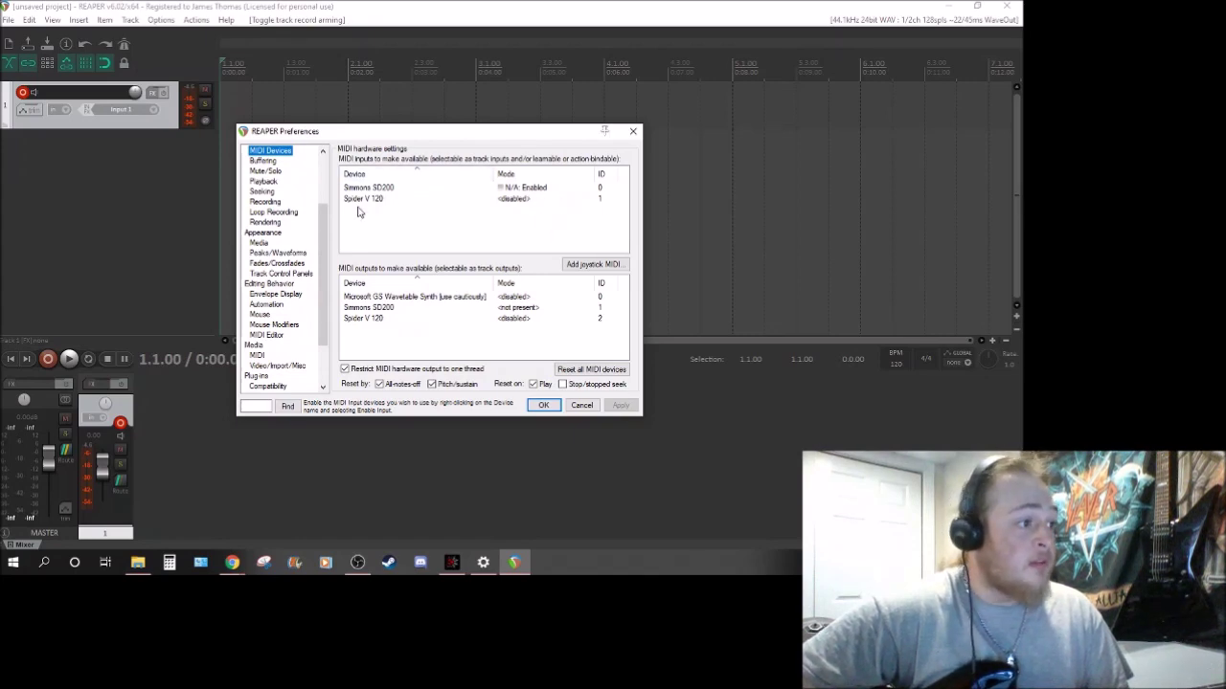
scroll(297, 187, "up", 1)
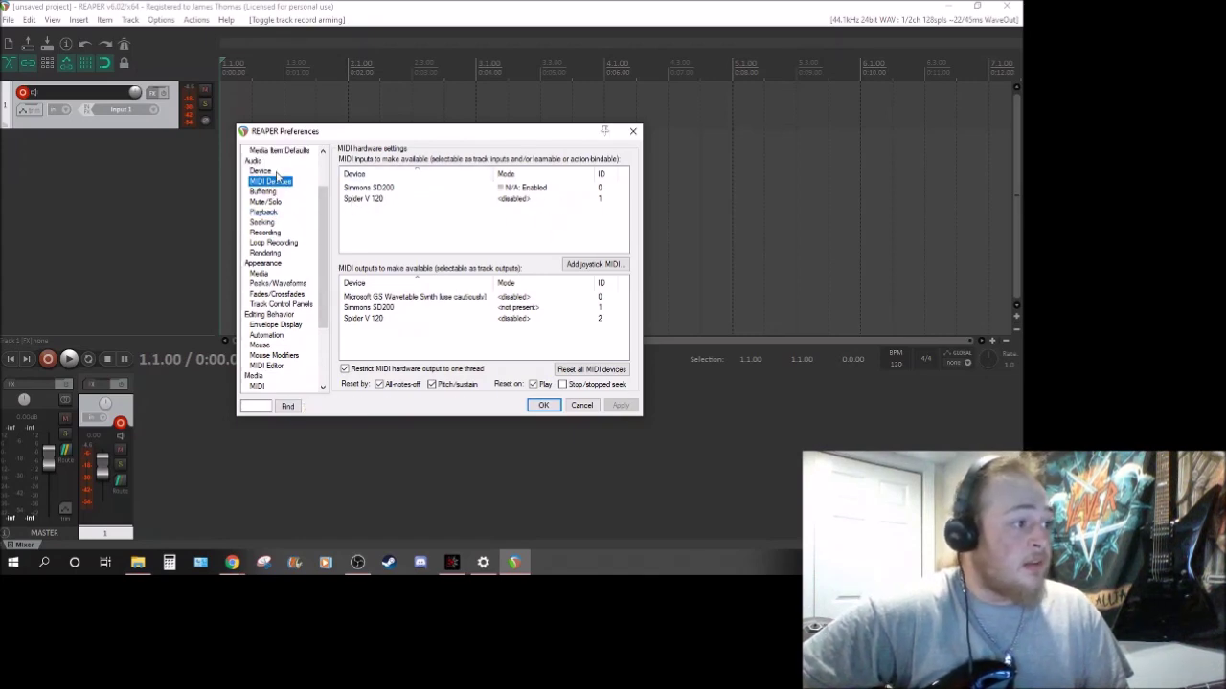
left_click(261, 170)
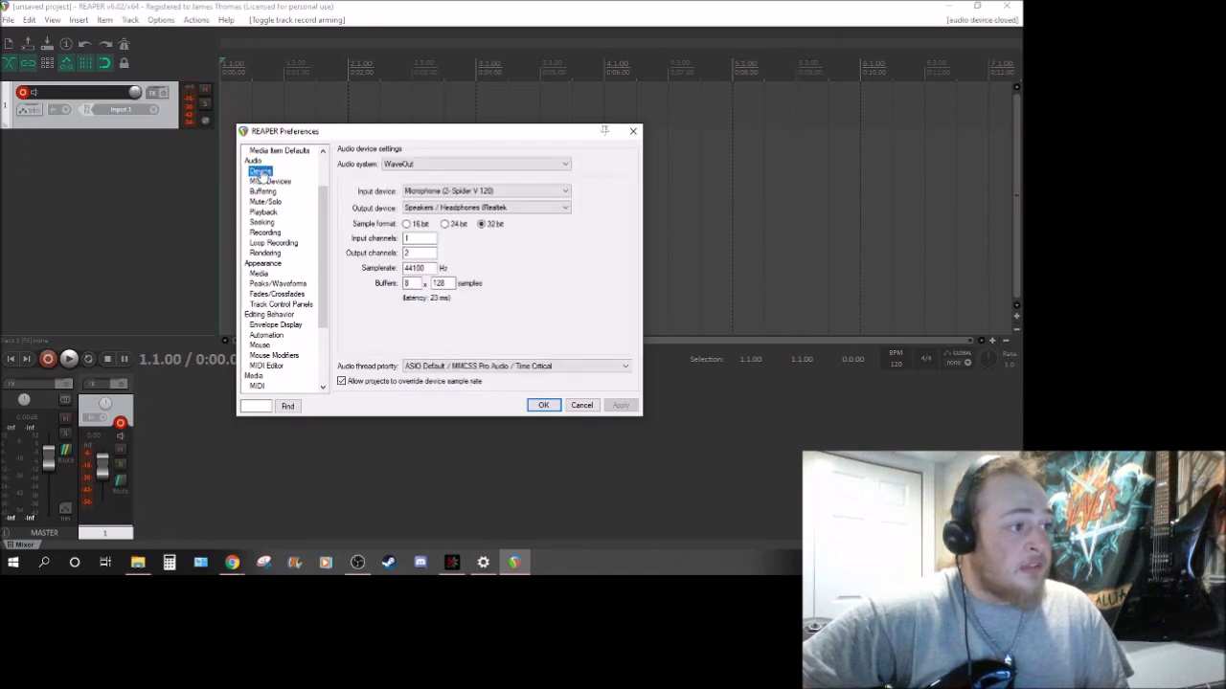
Keep WaveOut as REAPER's audio system with the Spider V 120 input, and apply with OK.
left_click(460, 165)
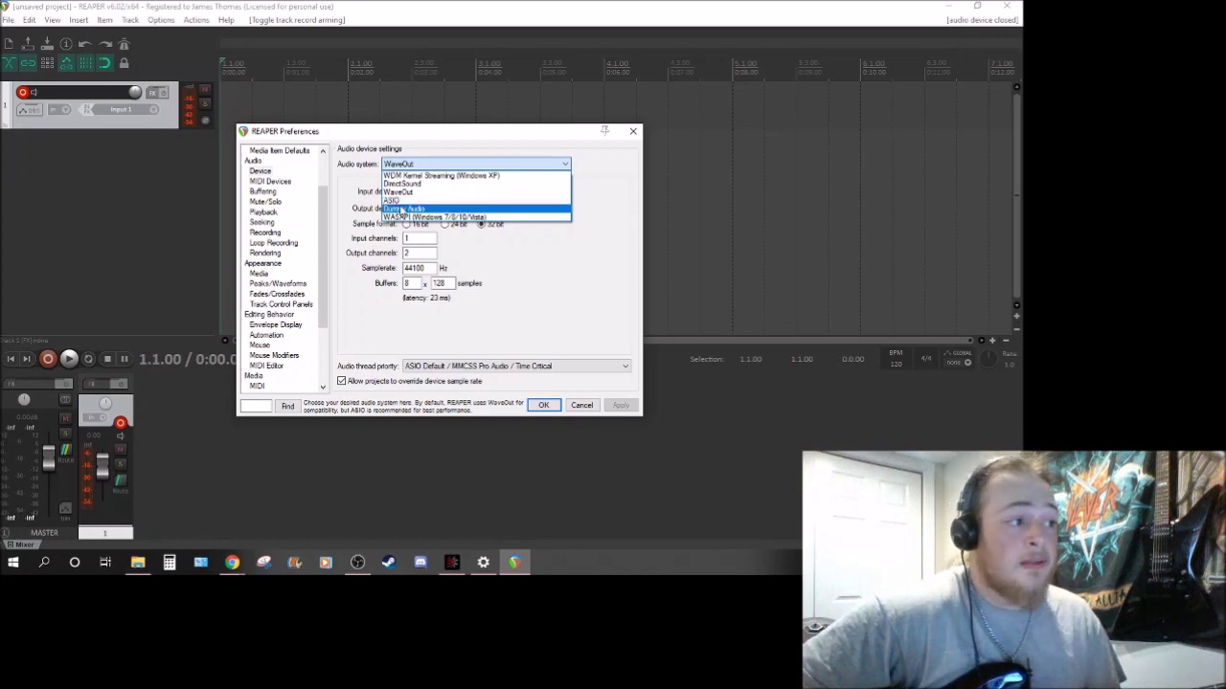
left_click(618, 288)
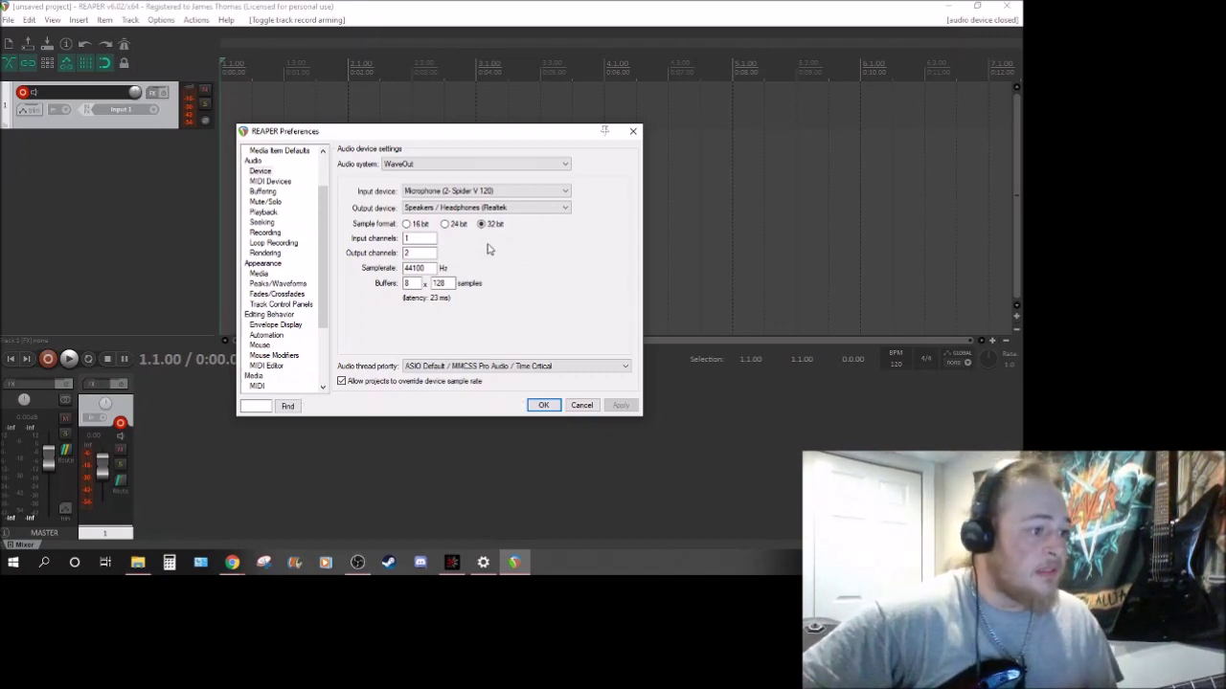
left_click(542, 406)
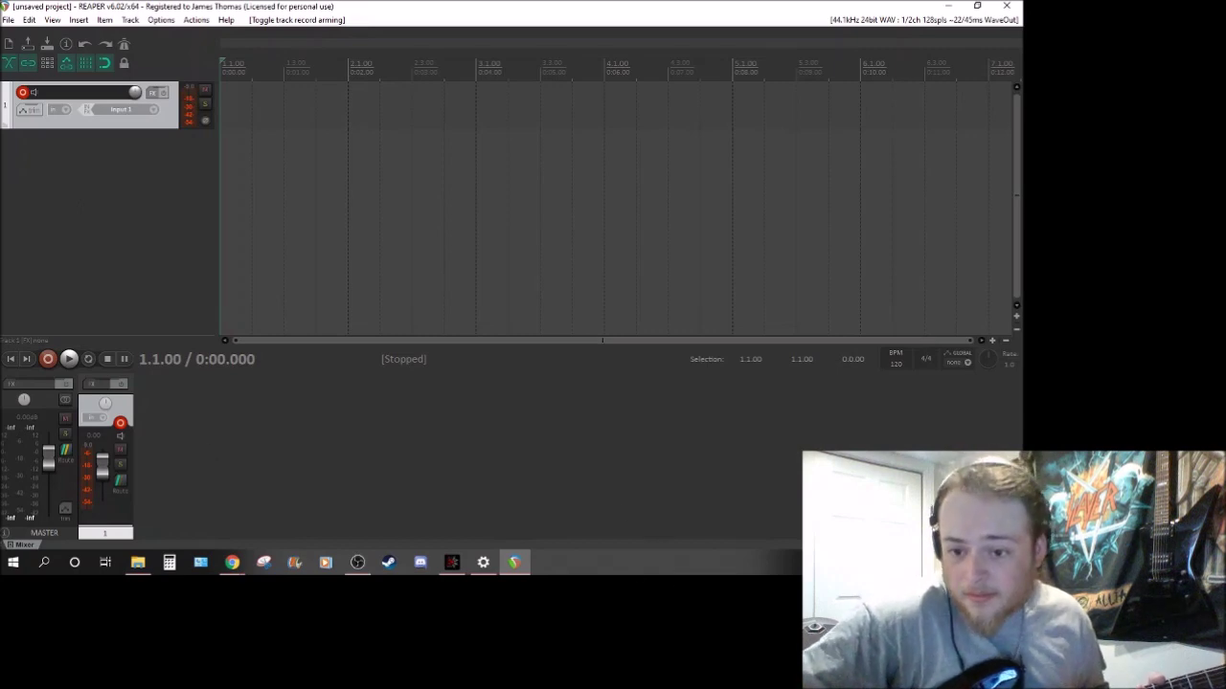
left_click(357, 562)
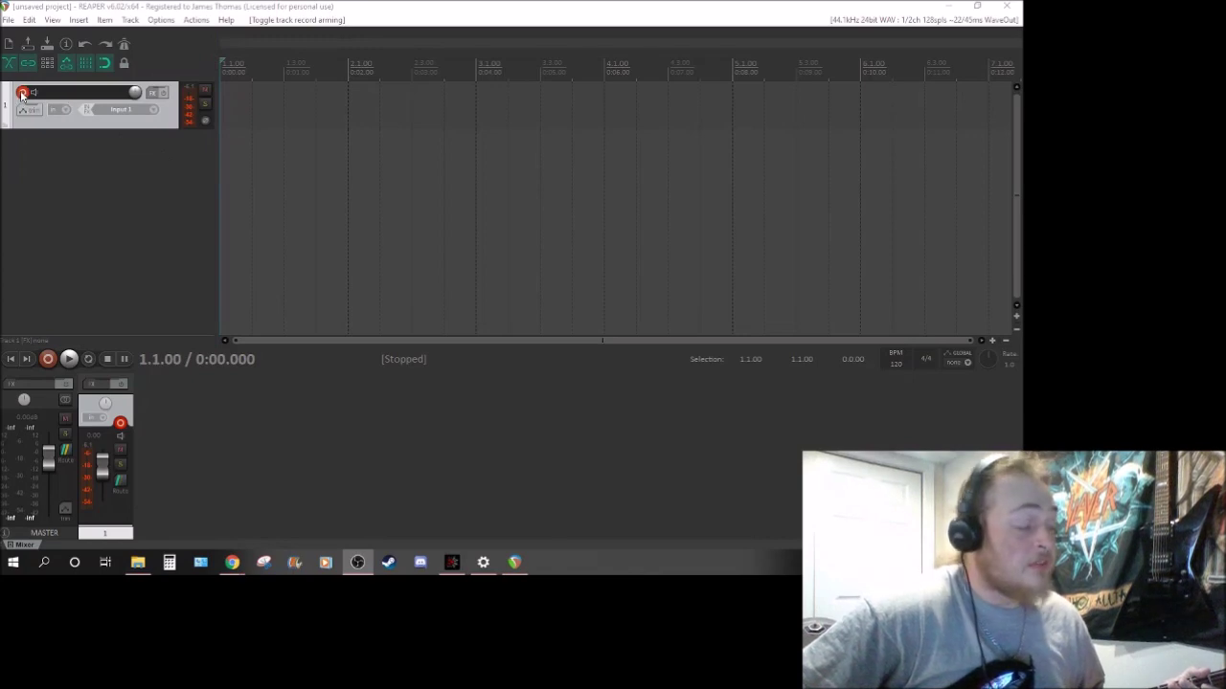
left_click(153, 111)
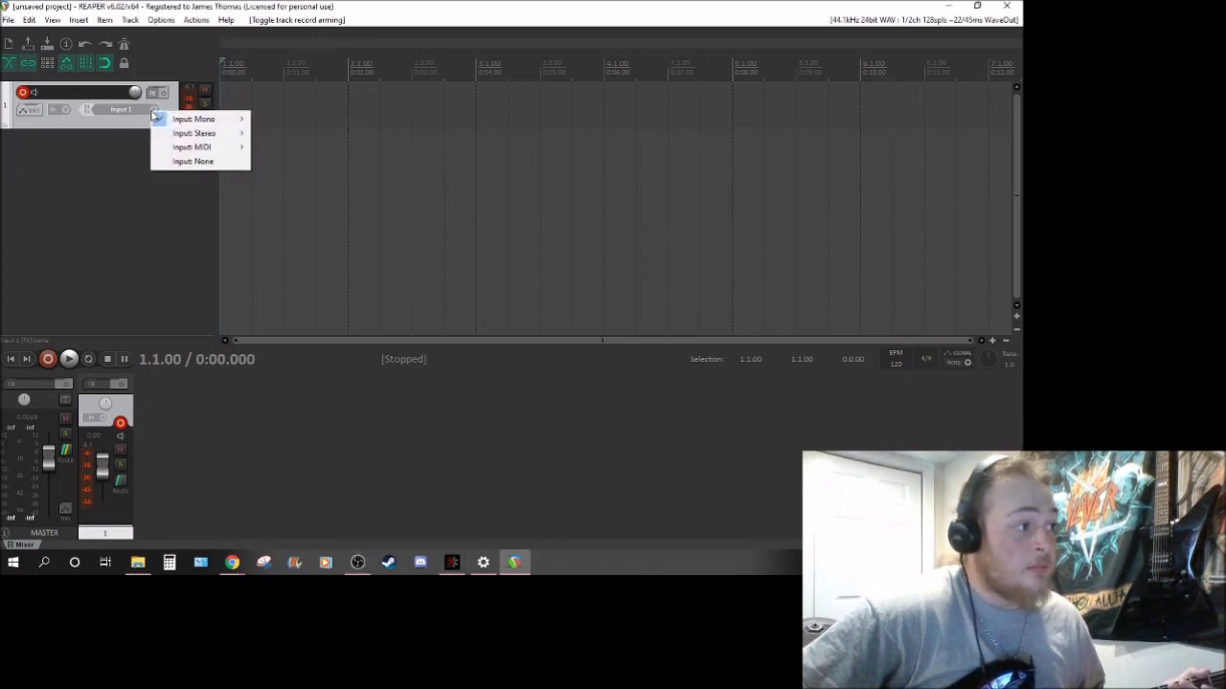
left_click(90, 155)
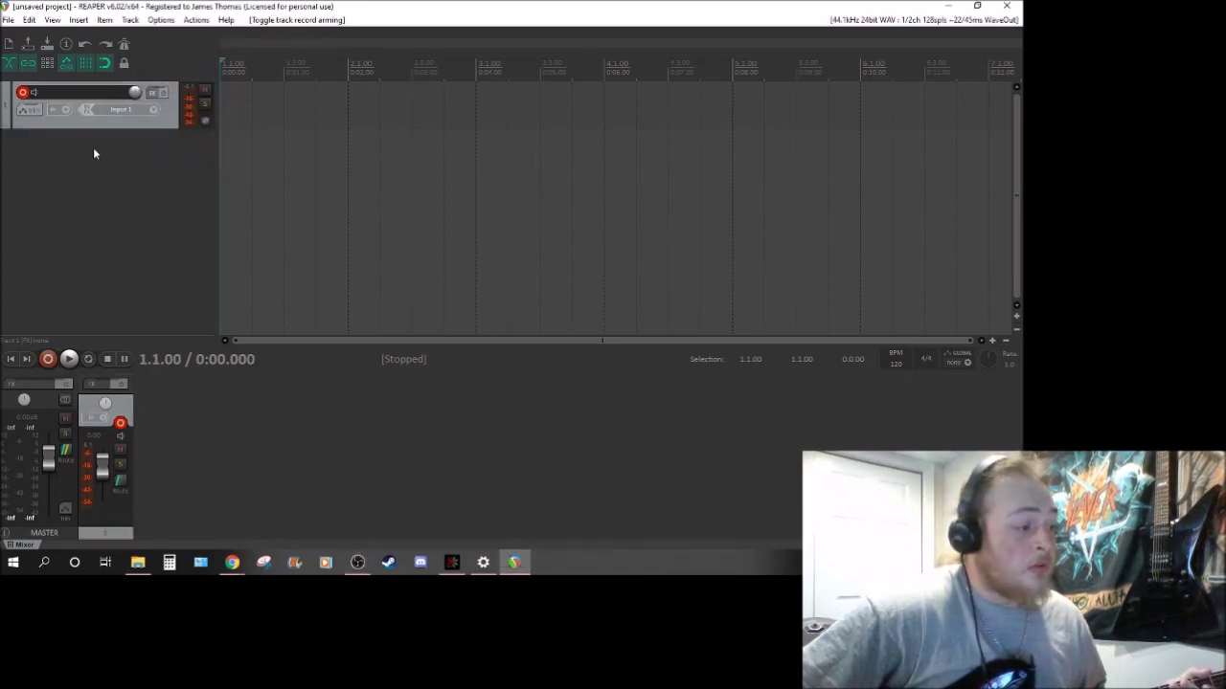
left_click(49, 360)
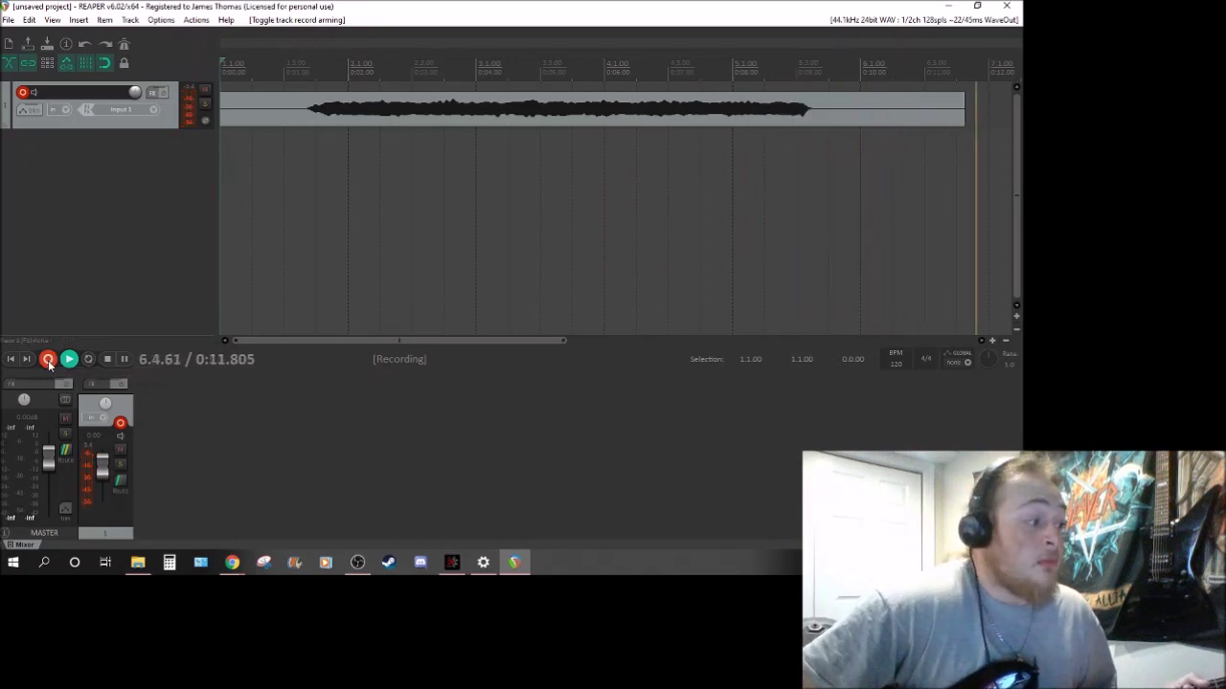
Stop recording the roughly 11-second guitar take on track 1, then play it back.
left_click(108, 360)
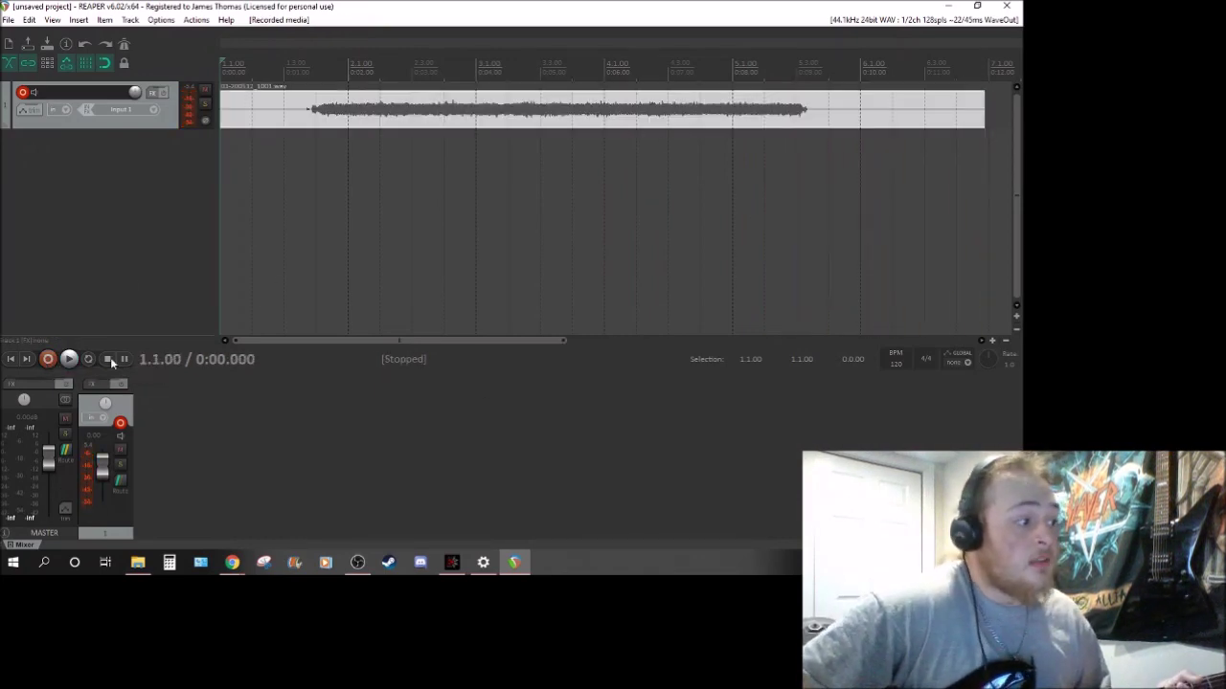
left_click(69, 359)
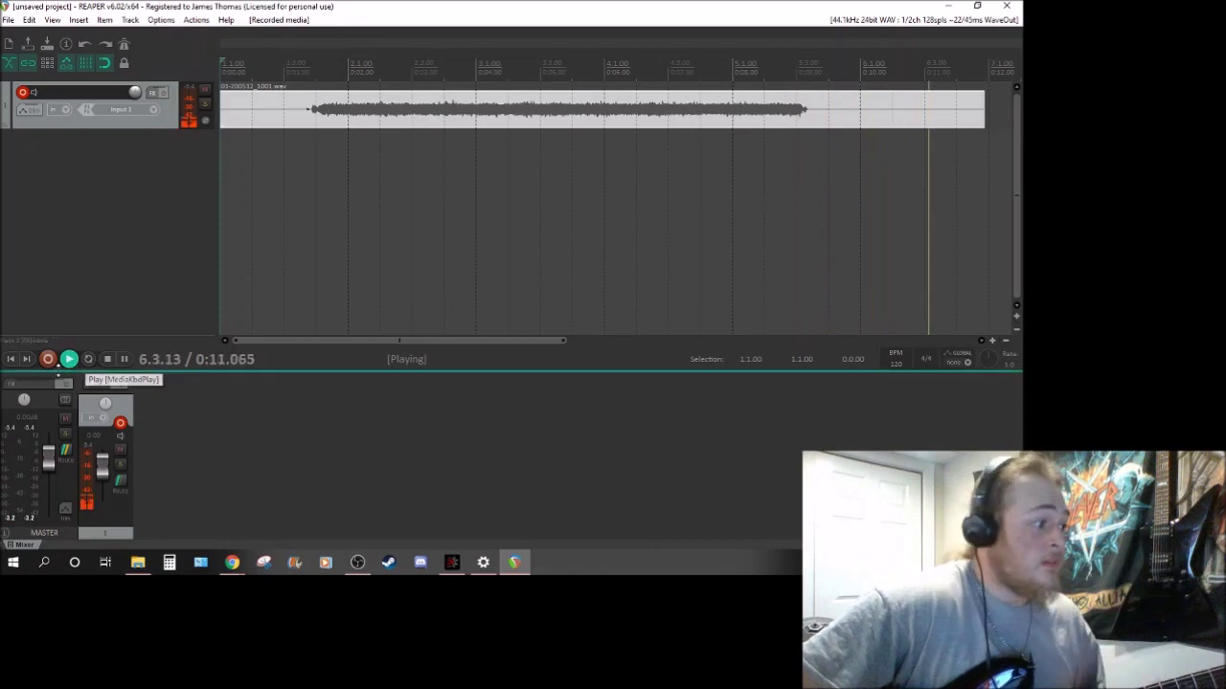
key("space")
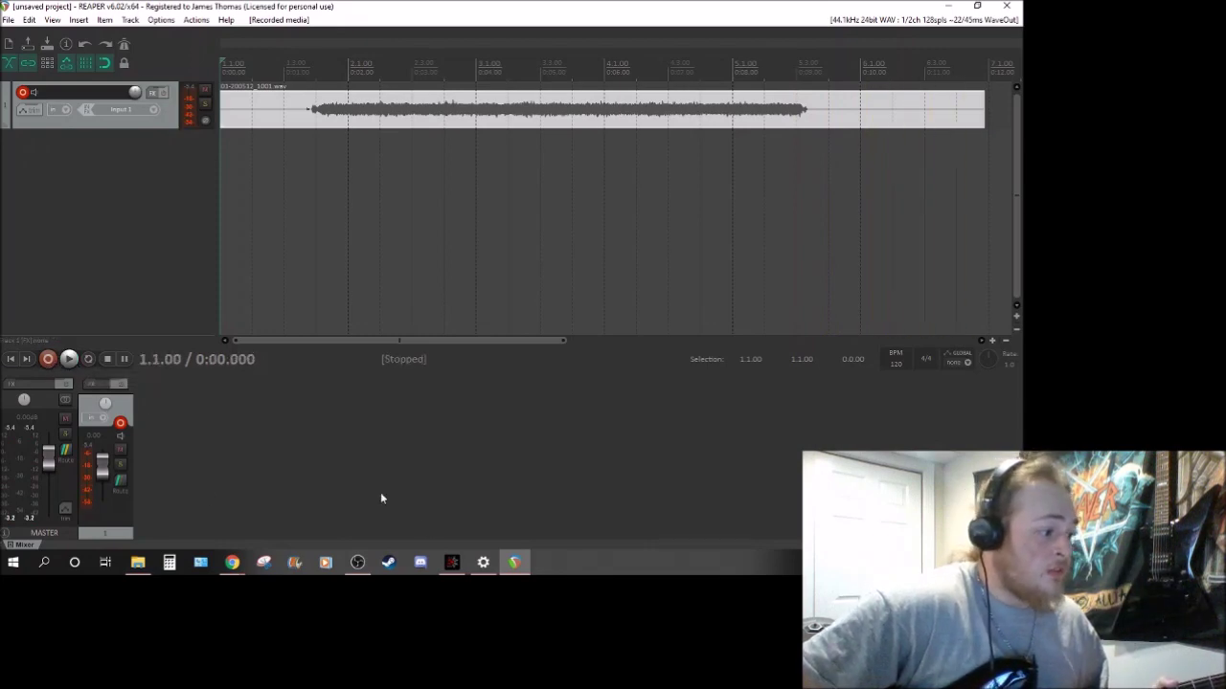
Review the Beast preset's EQ, amp and cab blocks, then bring Sound settings forward.
left_click(452, 562)
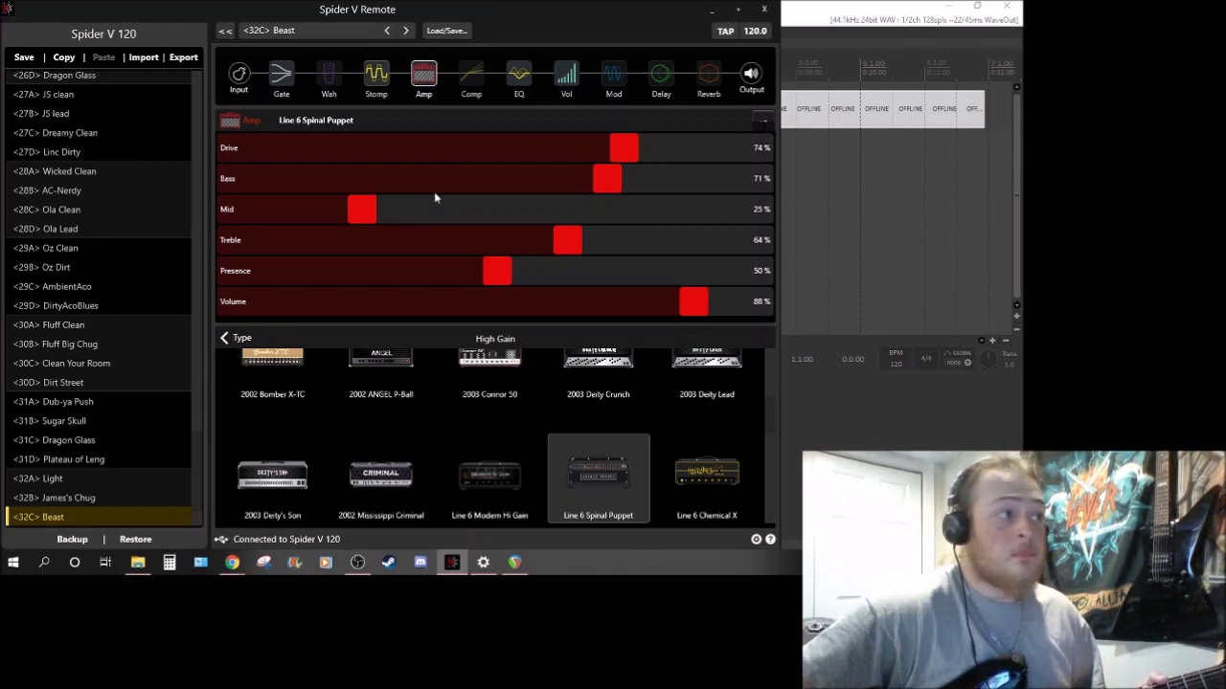
left_click(517, 80)
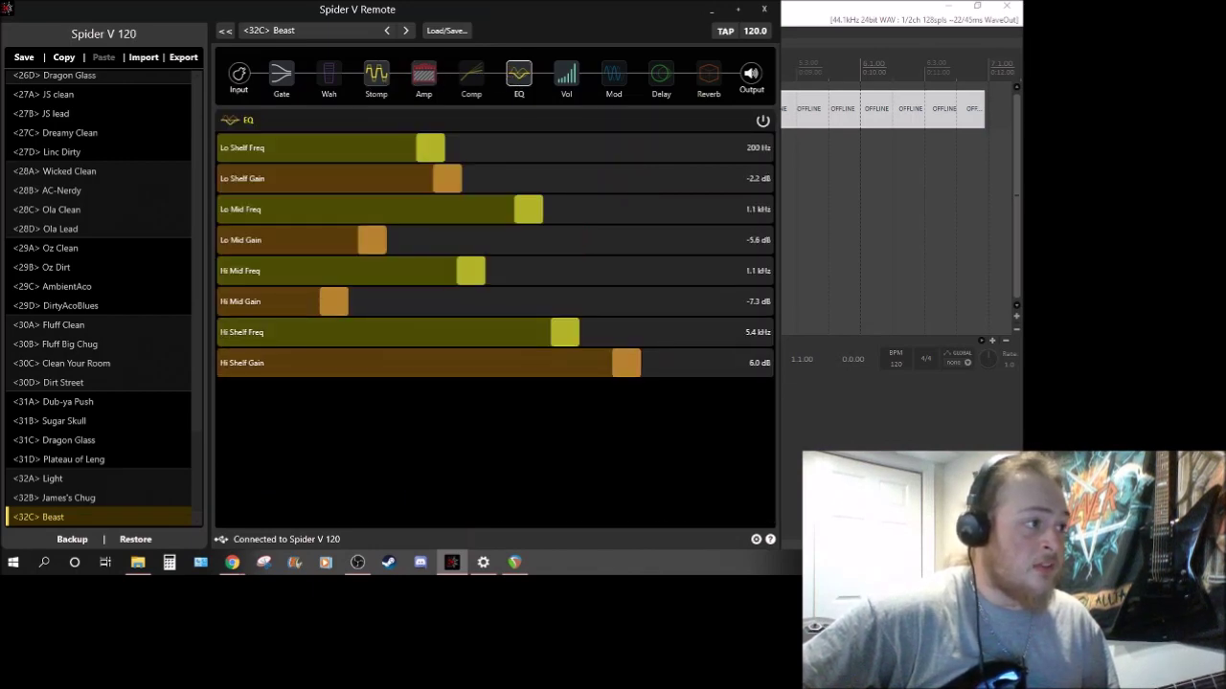
left_click(383, 83)
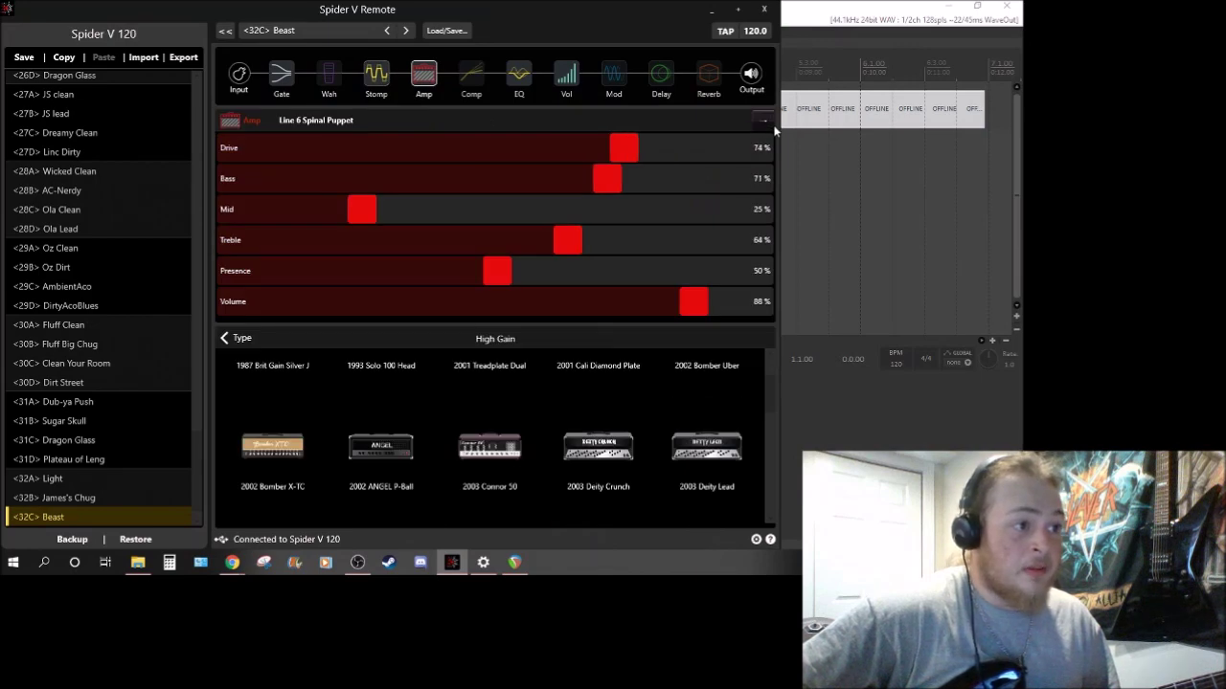
left_click(773, 126)
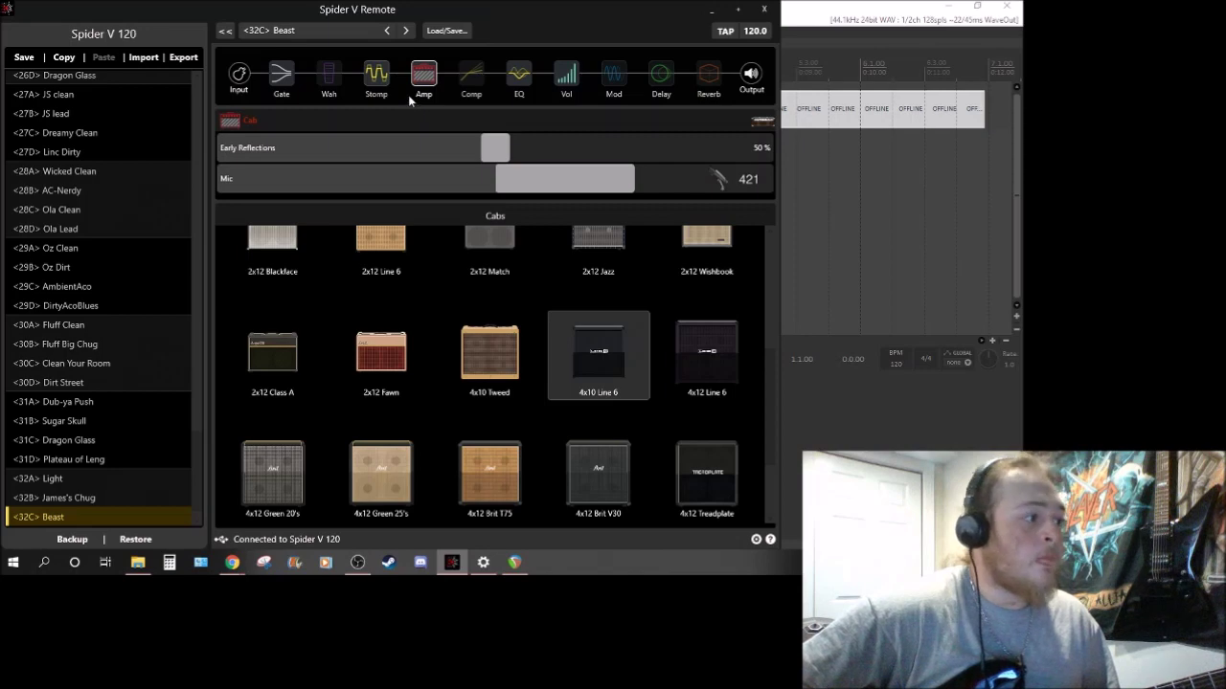
left_click(762, 122)
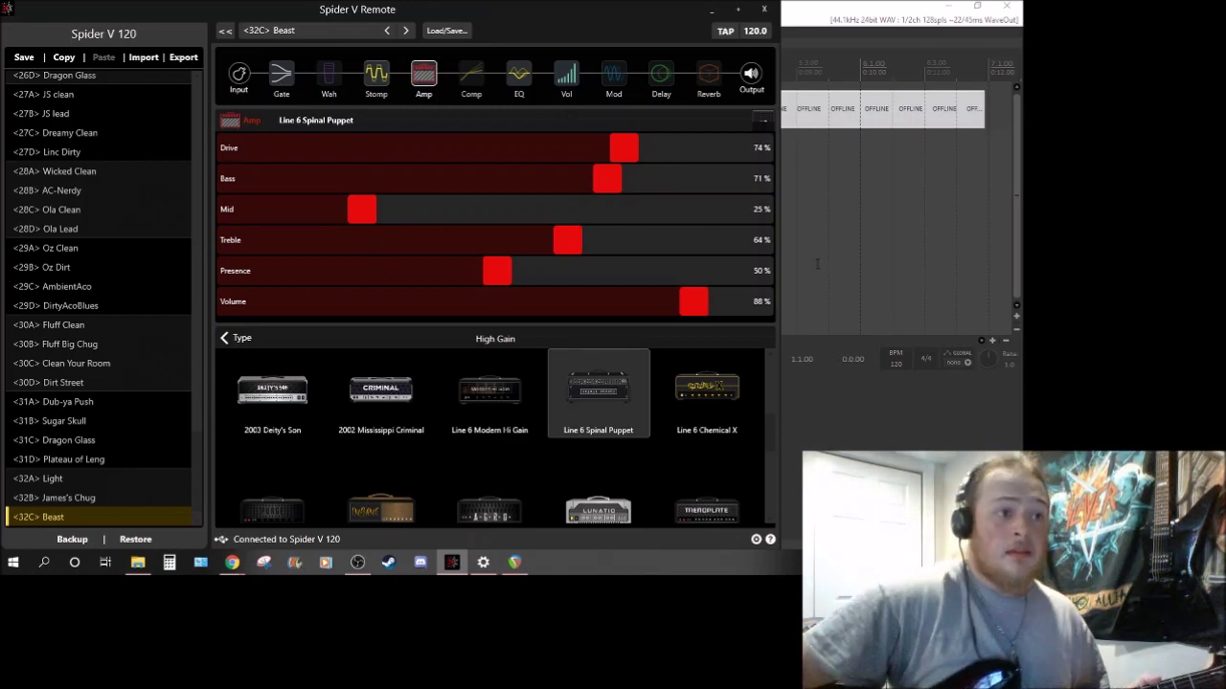
left_click(859, 7)
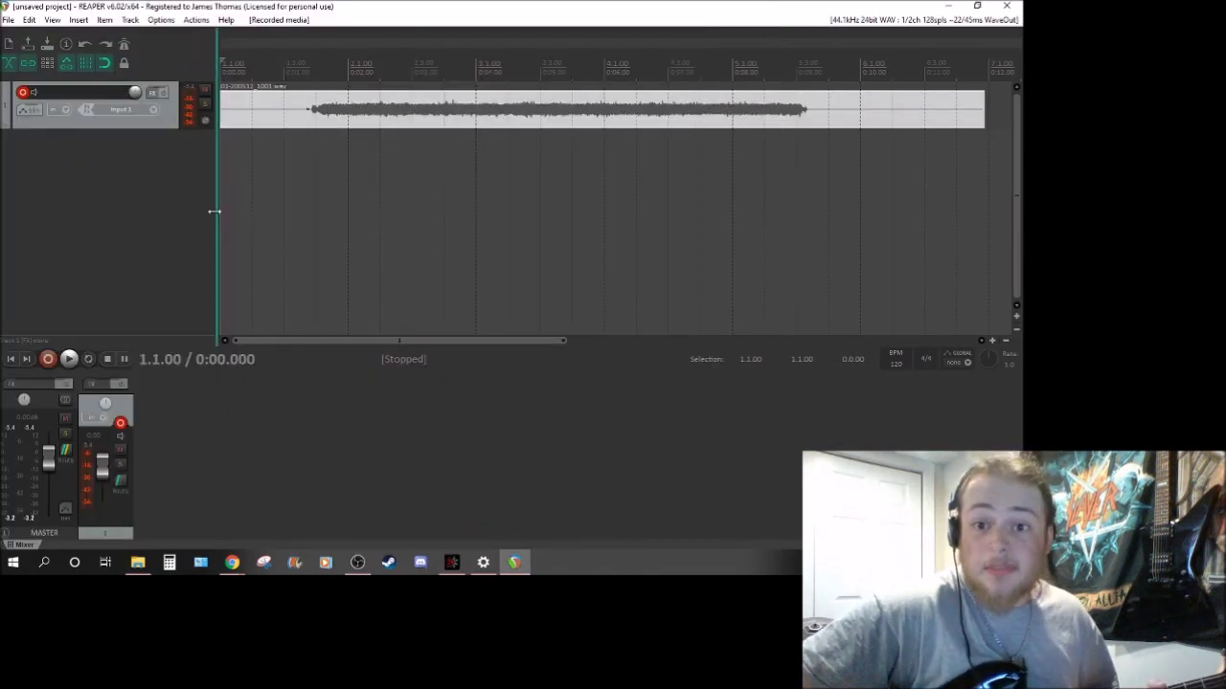
left_click(483, 562)
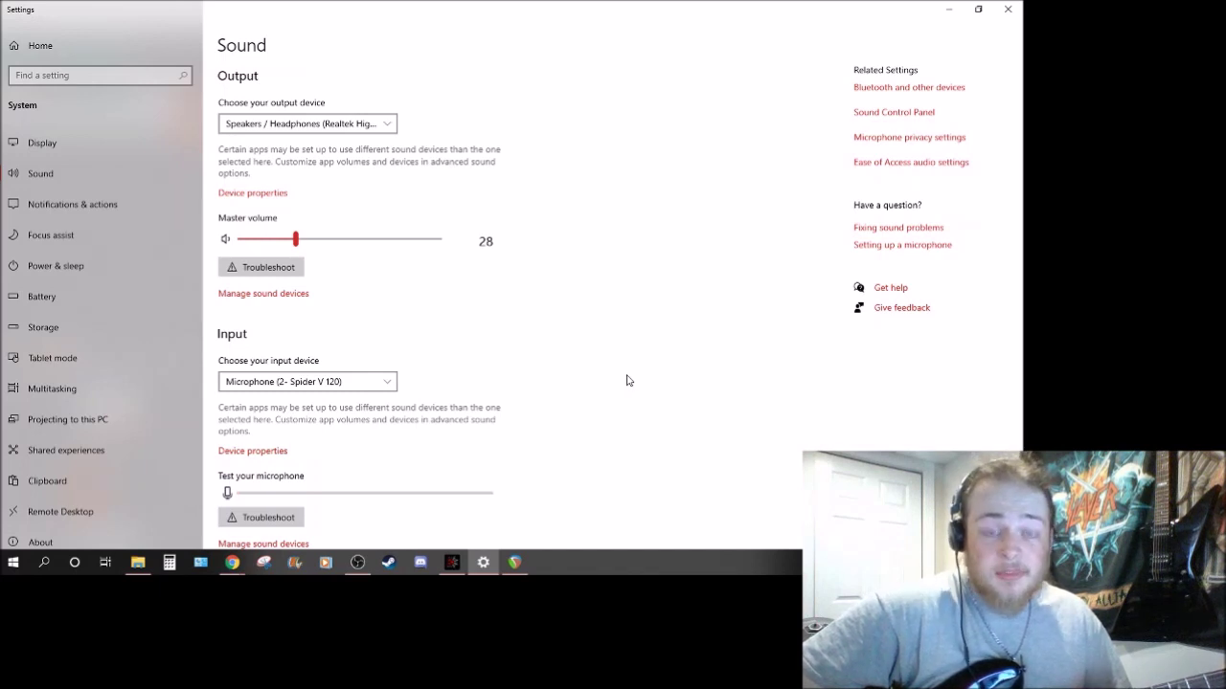
left_click(390, 387)
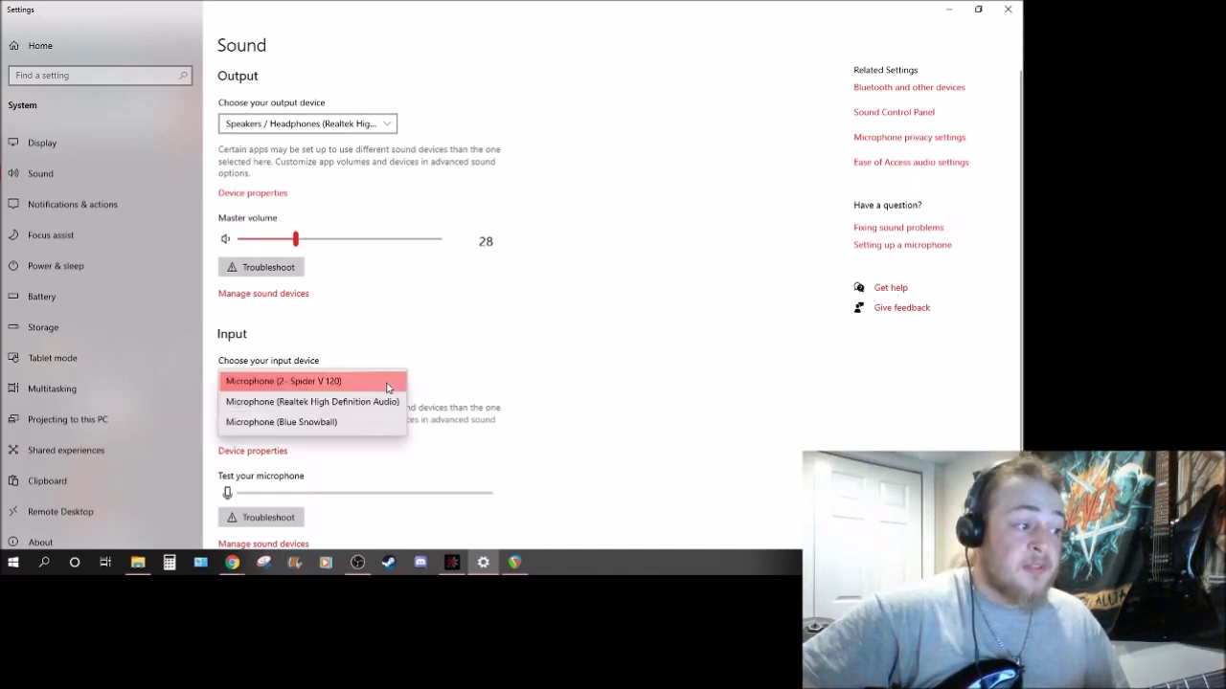
left_click(388, 383)
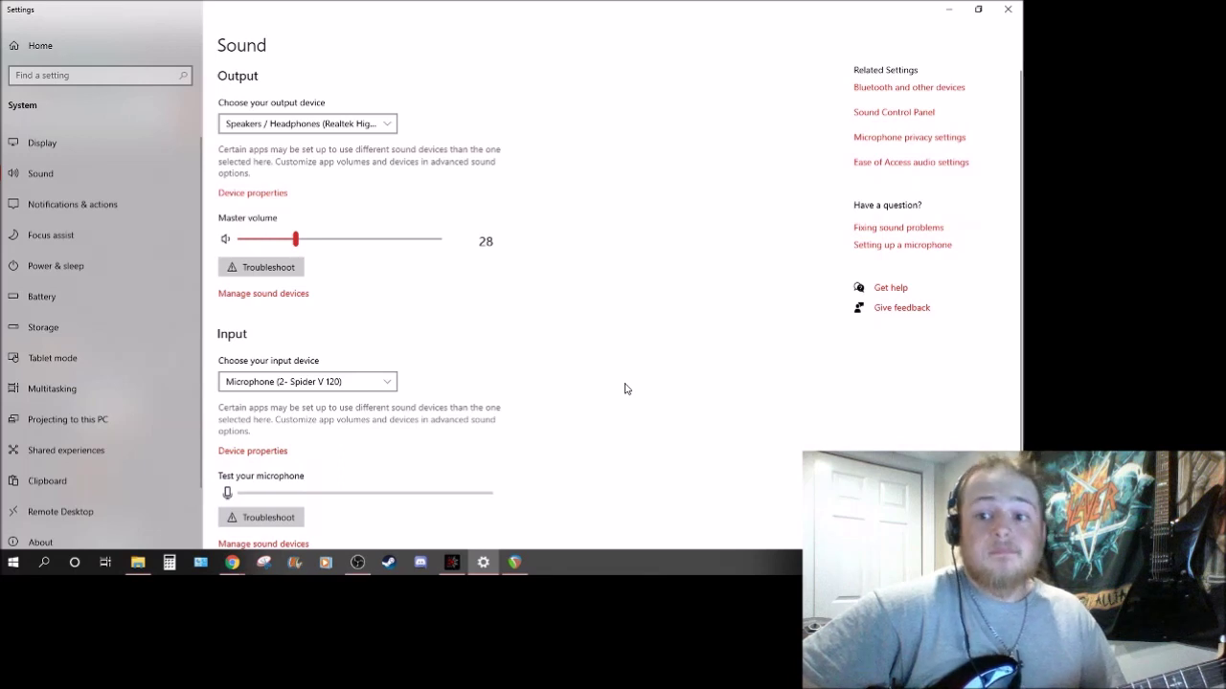
scroll(679, 400, "down", 2)
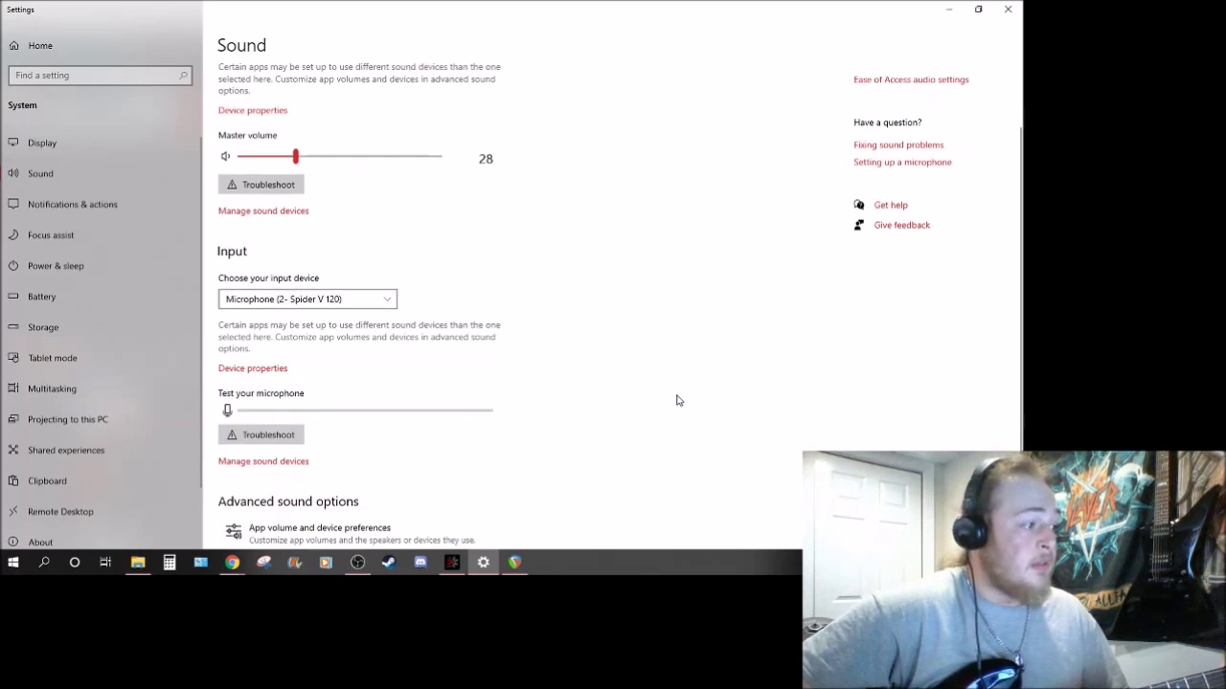
scroll(674, 402, "down", 1)
scroll(665, 403, "up", 3)
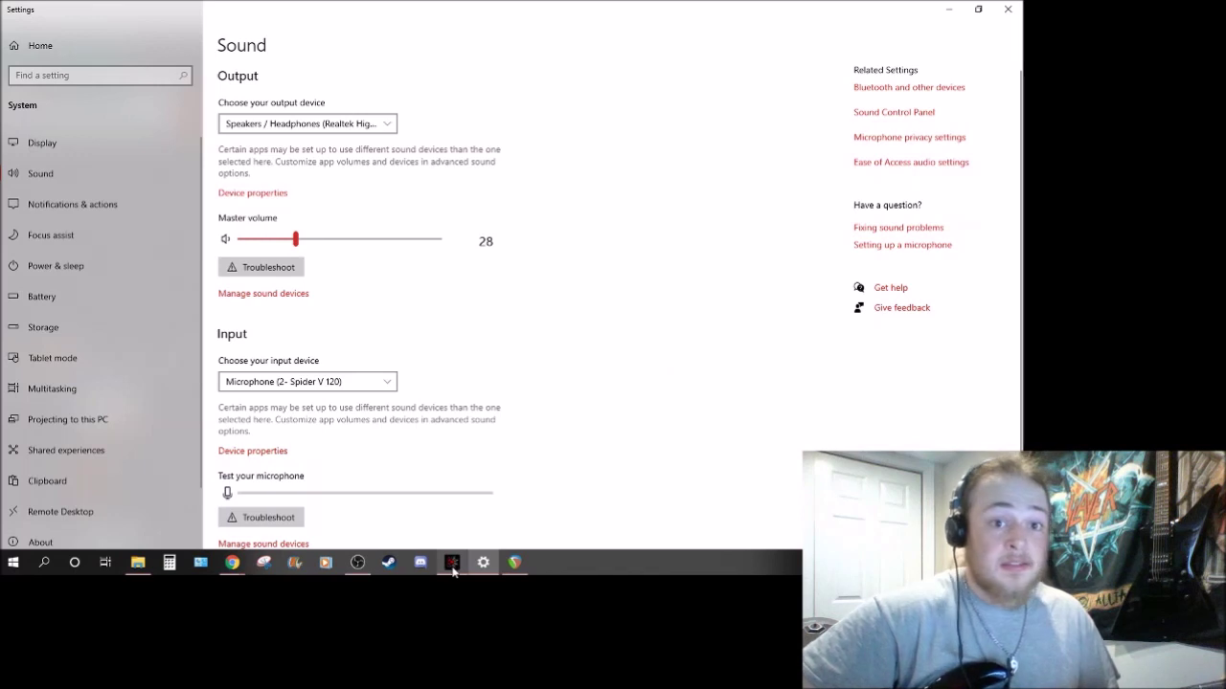
mouse_move(453, 570)
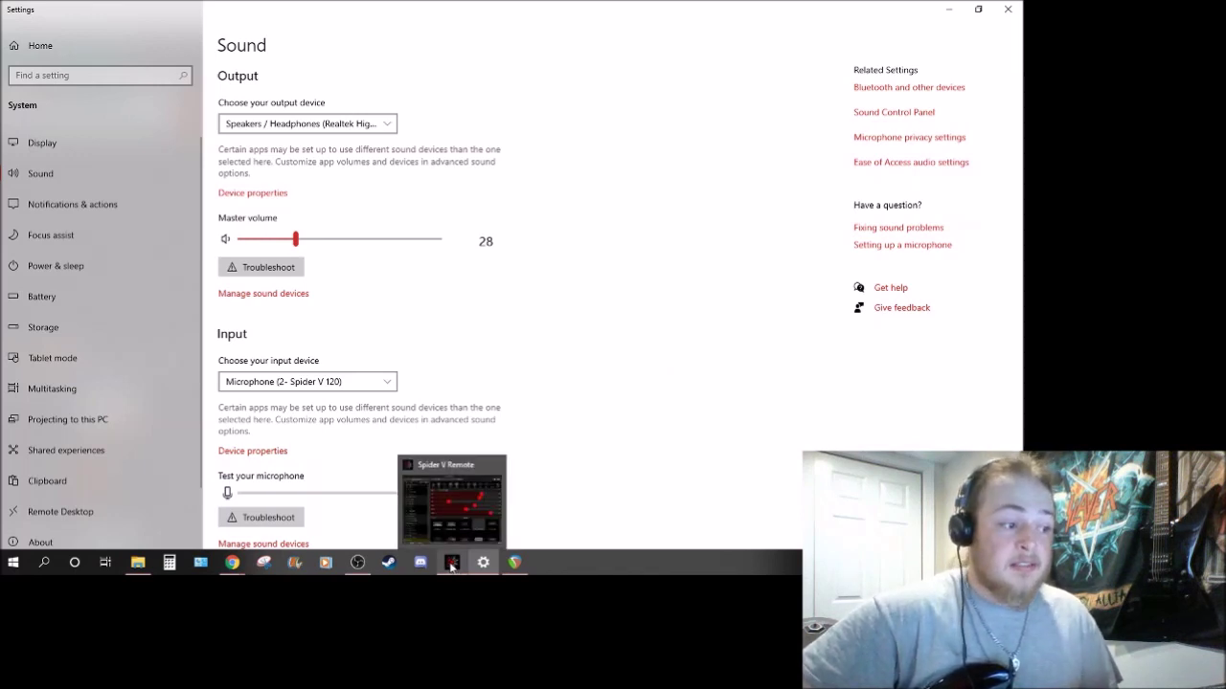
left_click(453, 566)
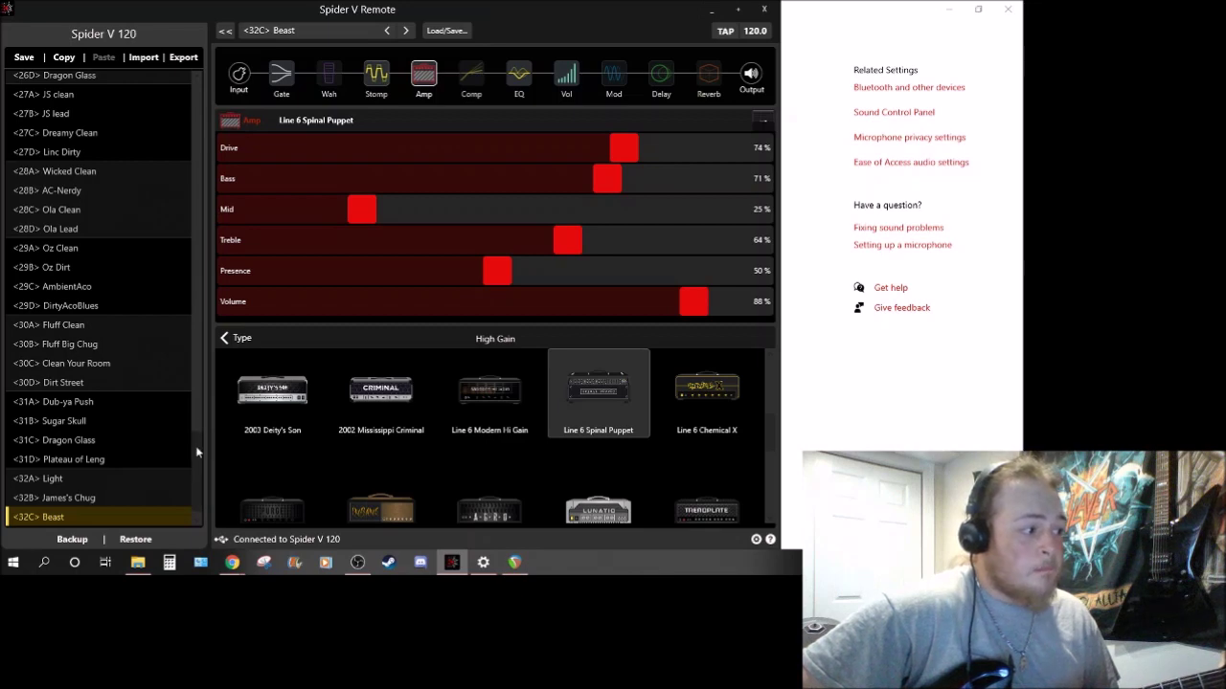
scroll(196, 452, "up", 3)
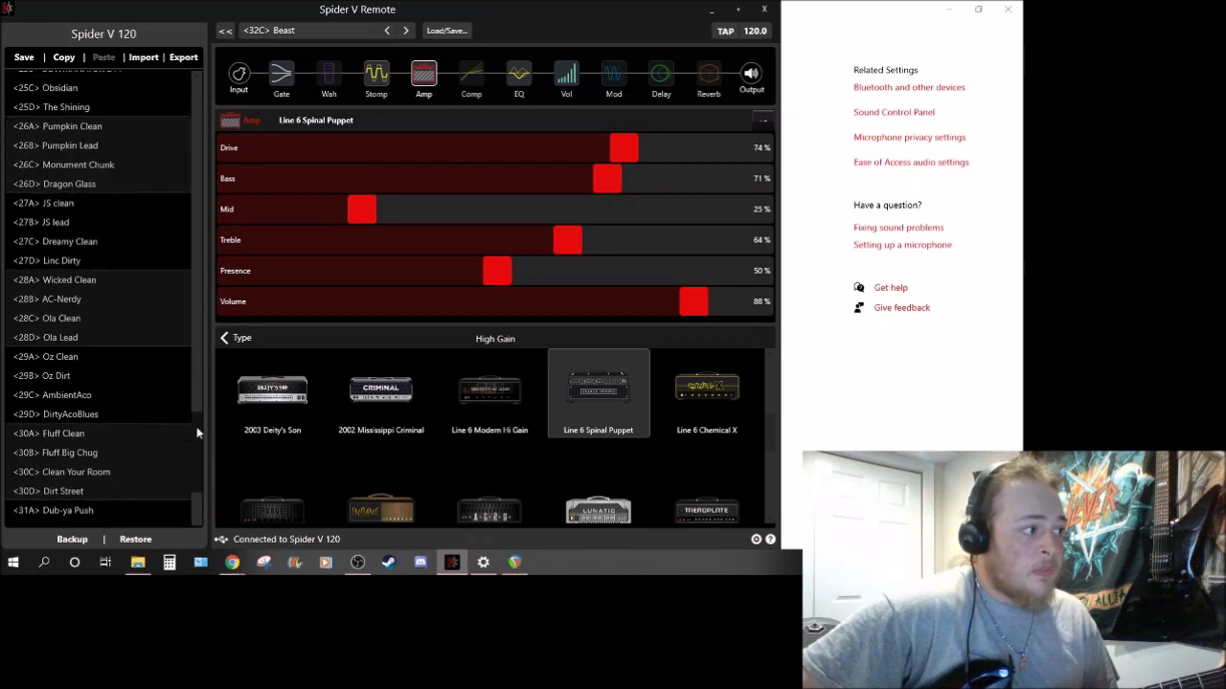
scroll(194, 450, "down", 2)
scroll(195, 450, "down", 2)
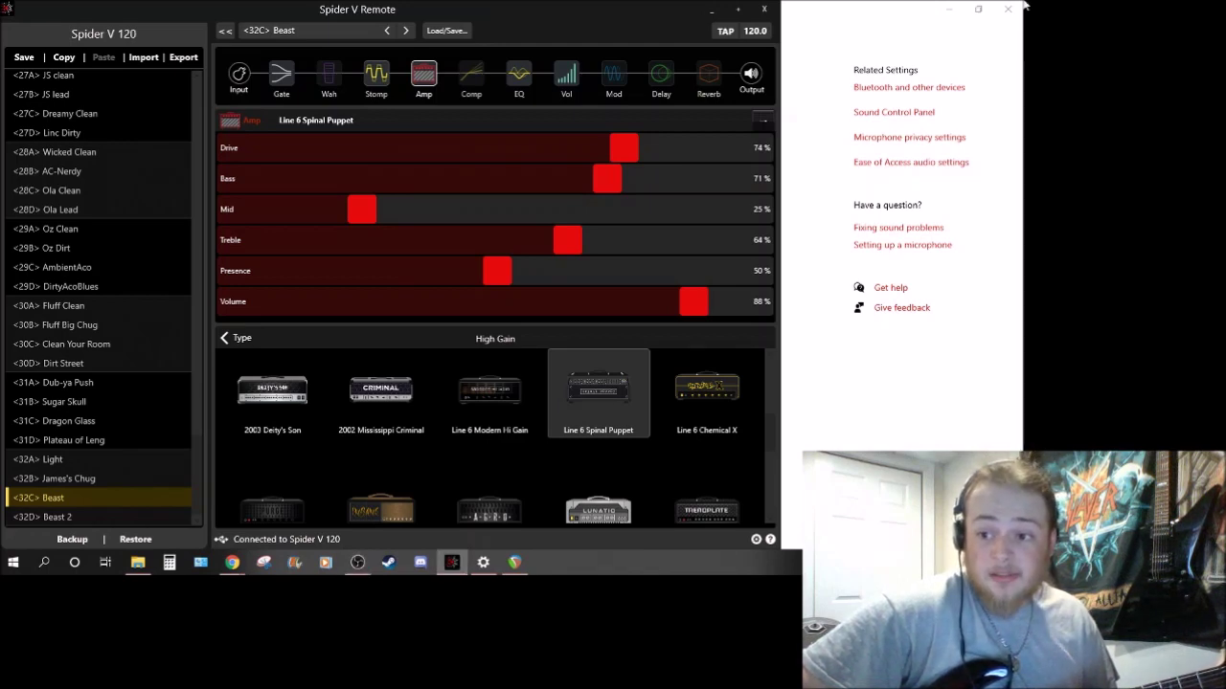
left_click(713, 12)
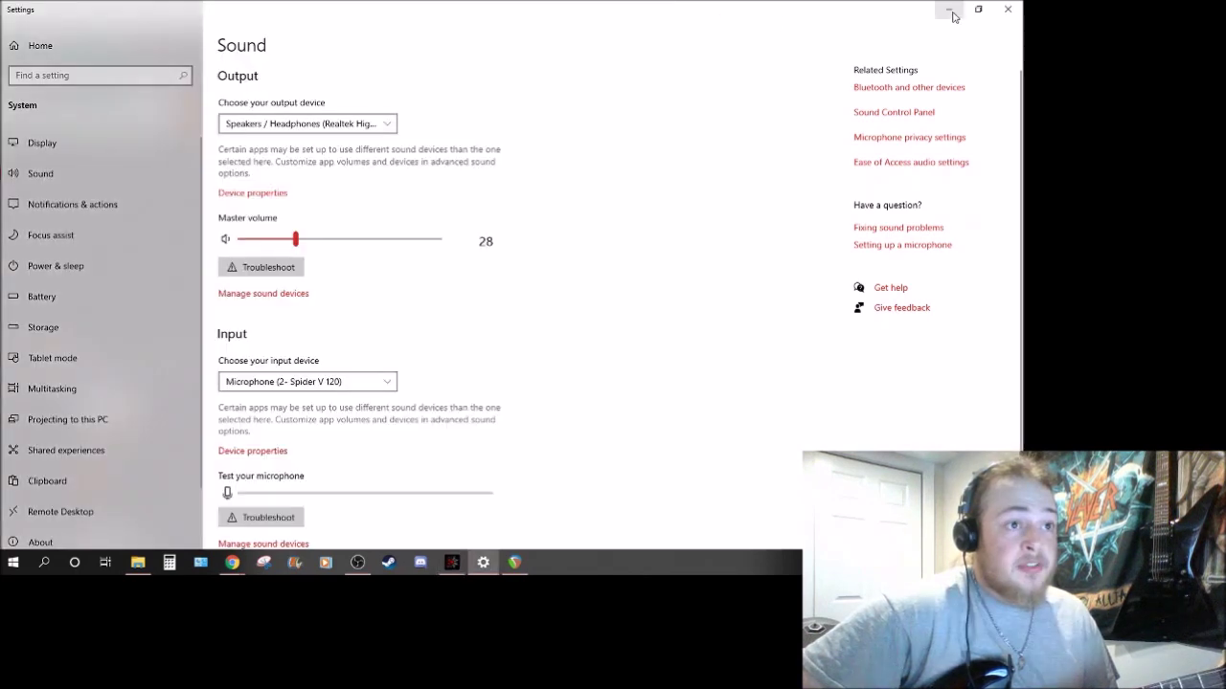
Minimize Settings and REAPER, move both Line 6 shortcuts onto the black area, restore Spider V Remote.
left_click(948, 9)
left_click(948, 11)
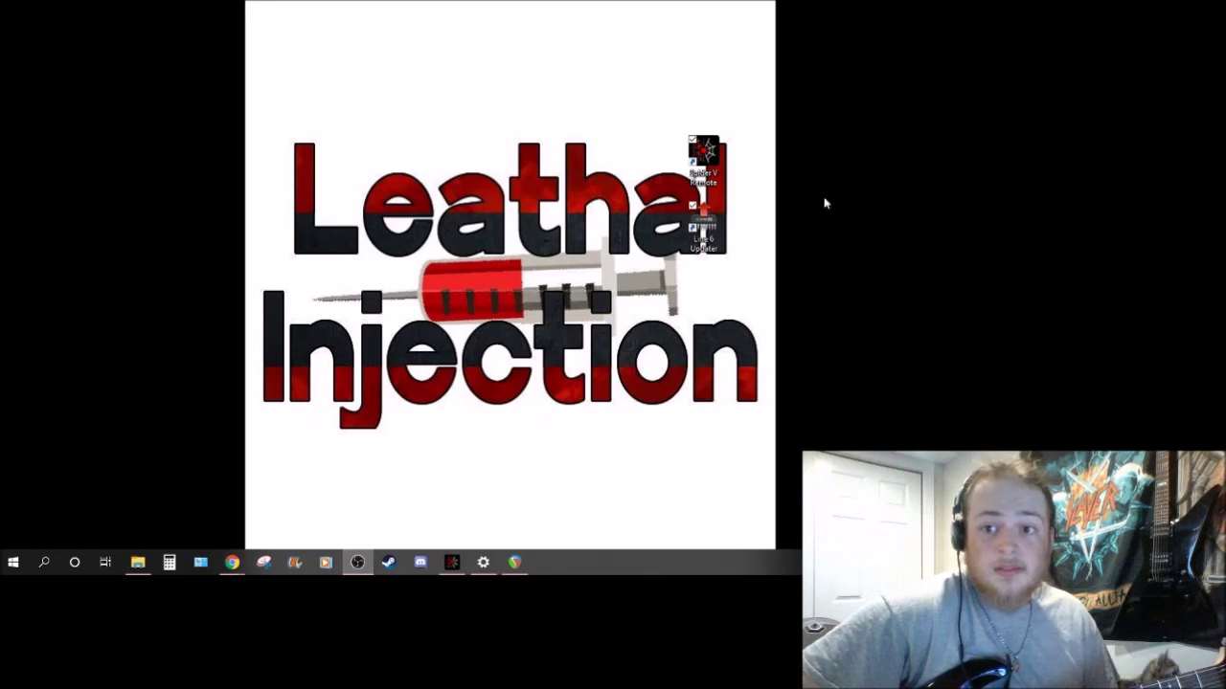
left_click_drag(691, 247, 803, 266)
left_click(941, 304)
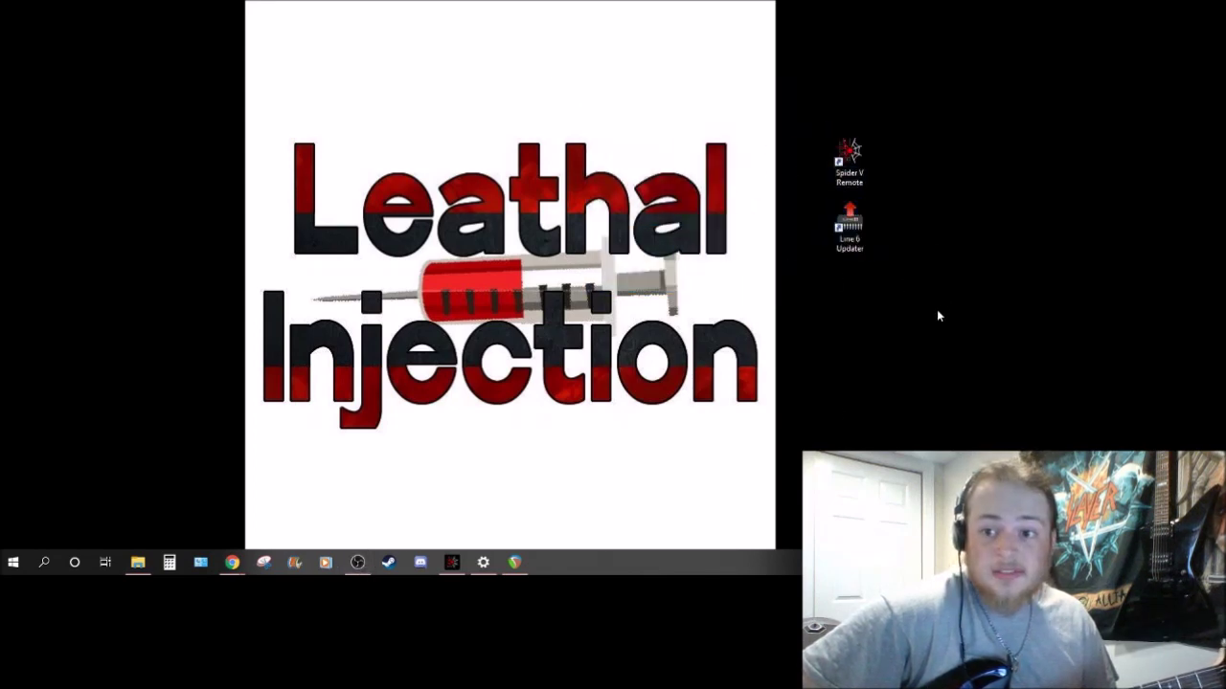
left_click(452, 562)
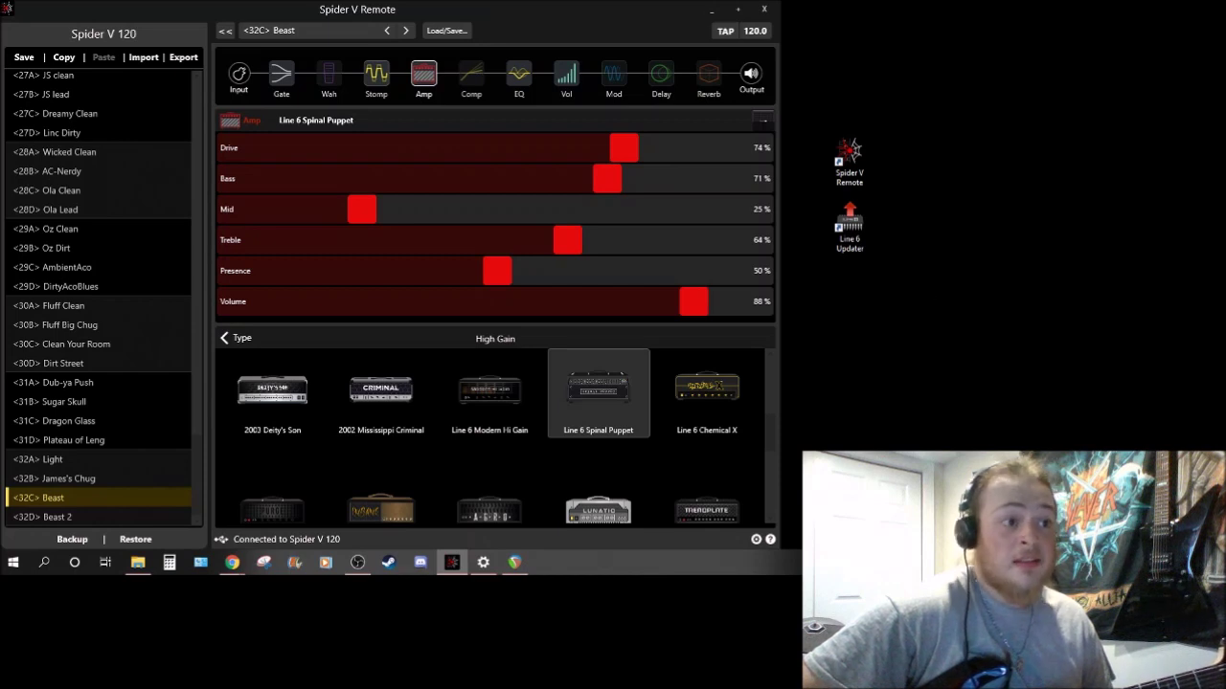
Launch Line 6 Updater from its desktop shortcut.
left_click(847, 235)
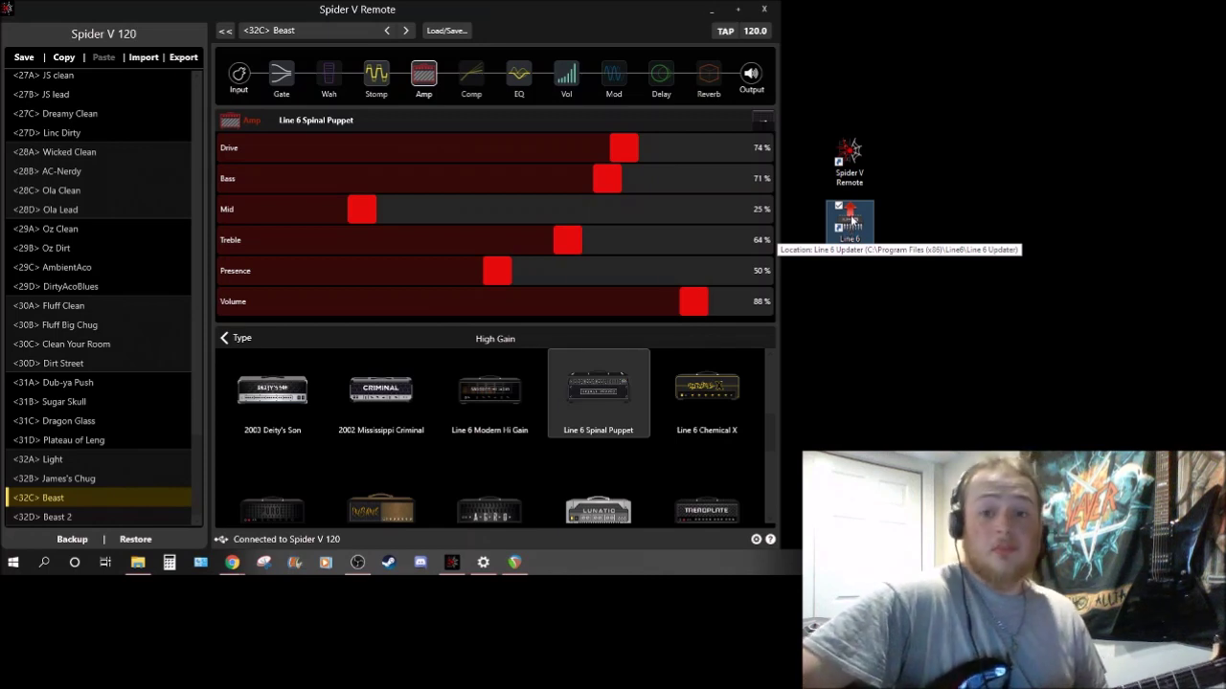
double_click(851, 220)
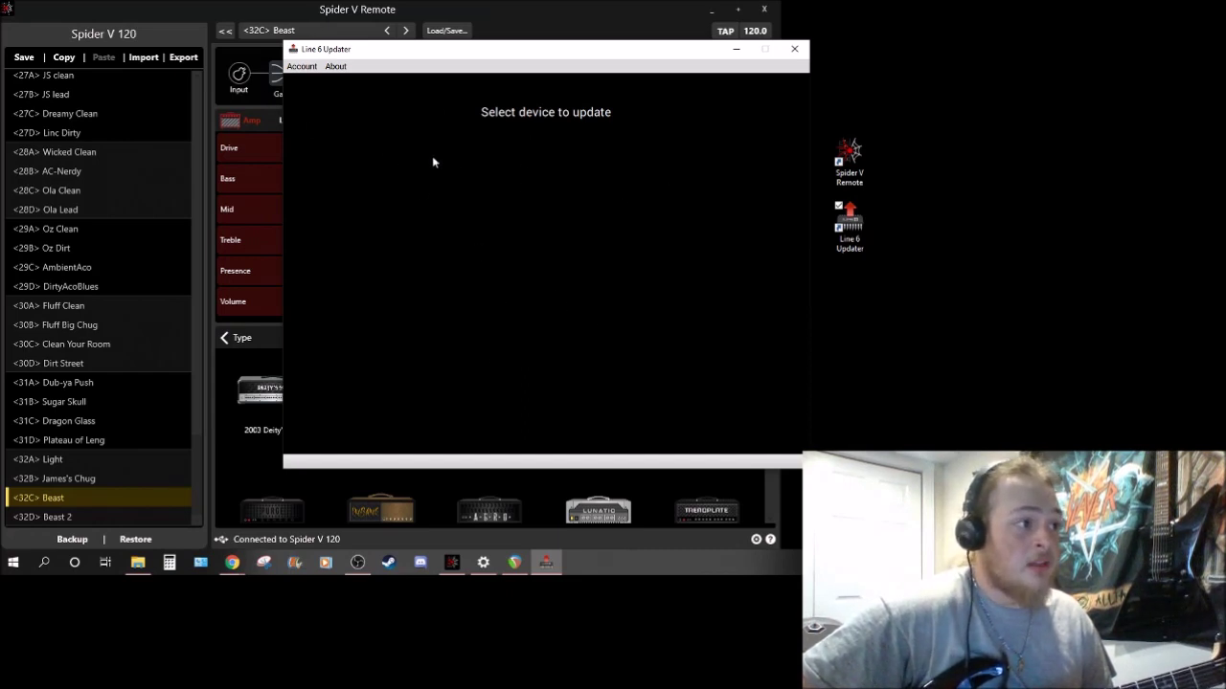
Check the Updater's Account and About menus, close the Updater, and minimize Spider V Remote.
left_click(301, 67)
left_click(335, 67)
left_click(335, 67)
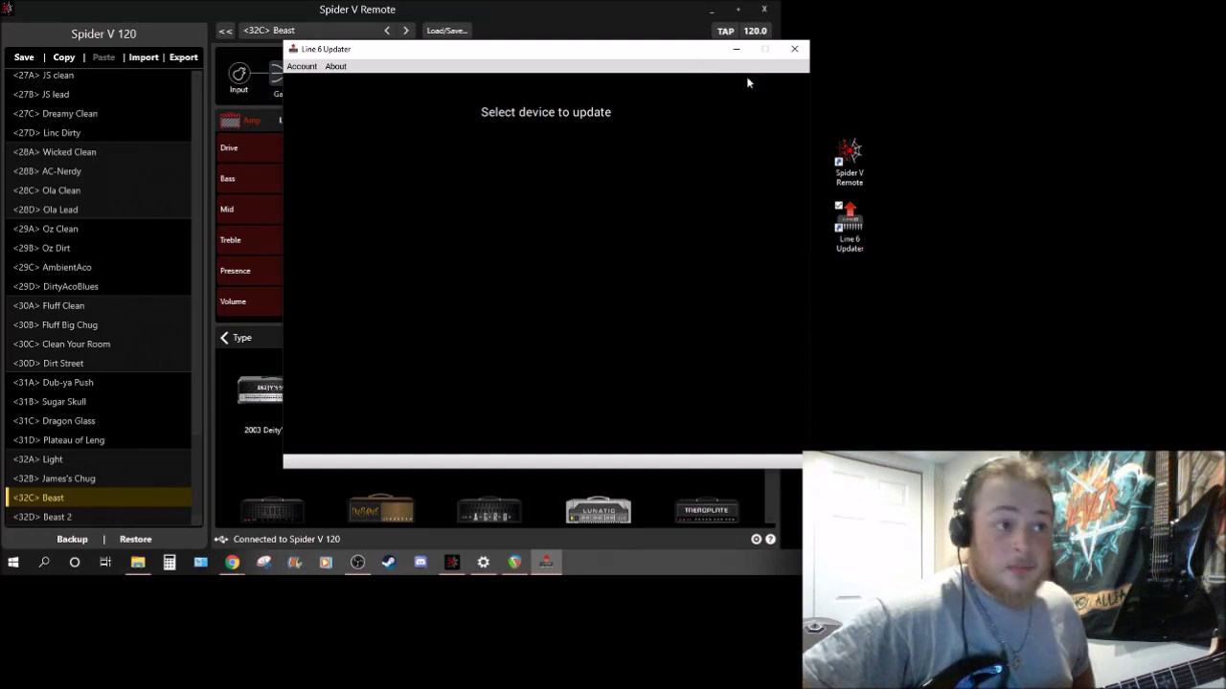
left_click(791, 46)
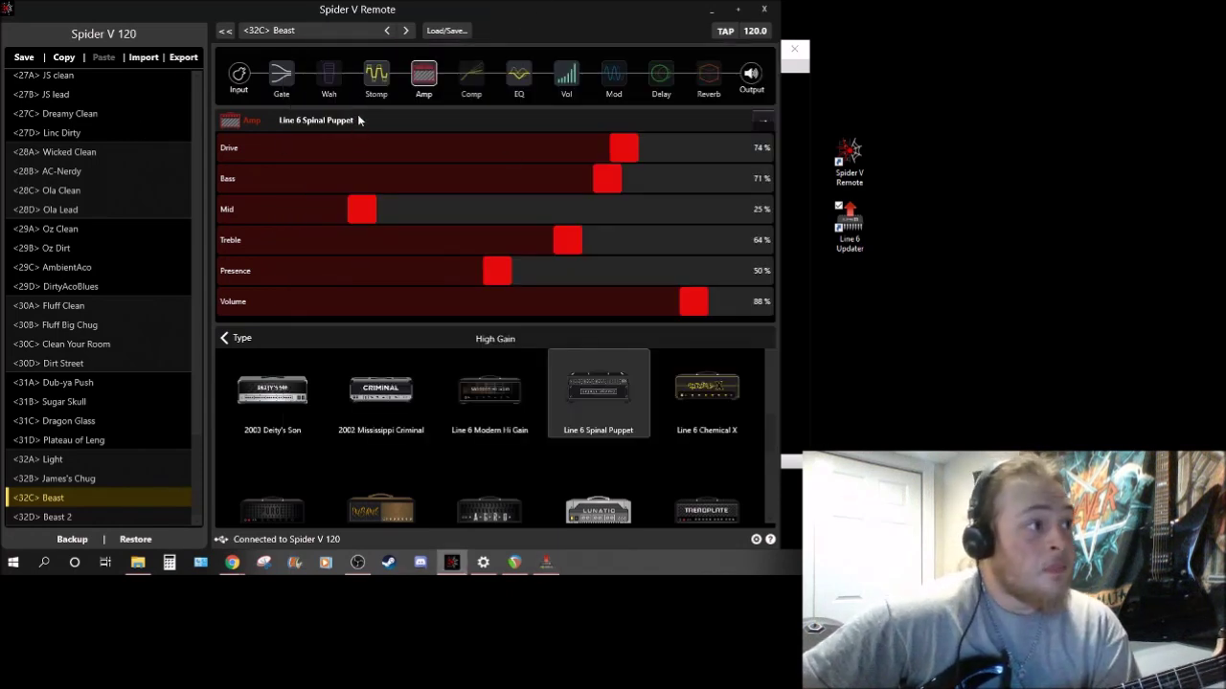
left_click(713, 10)
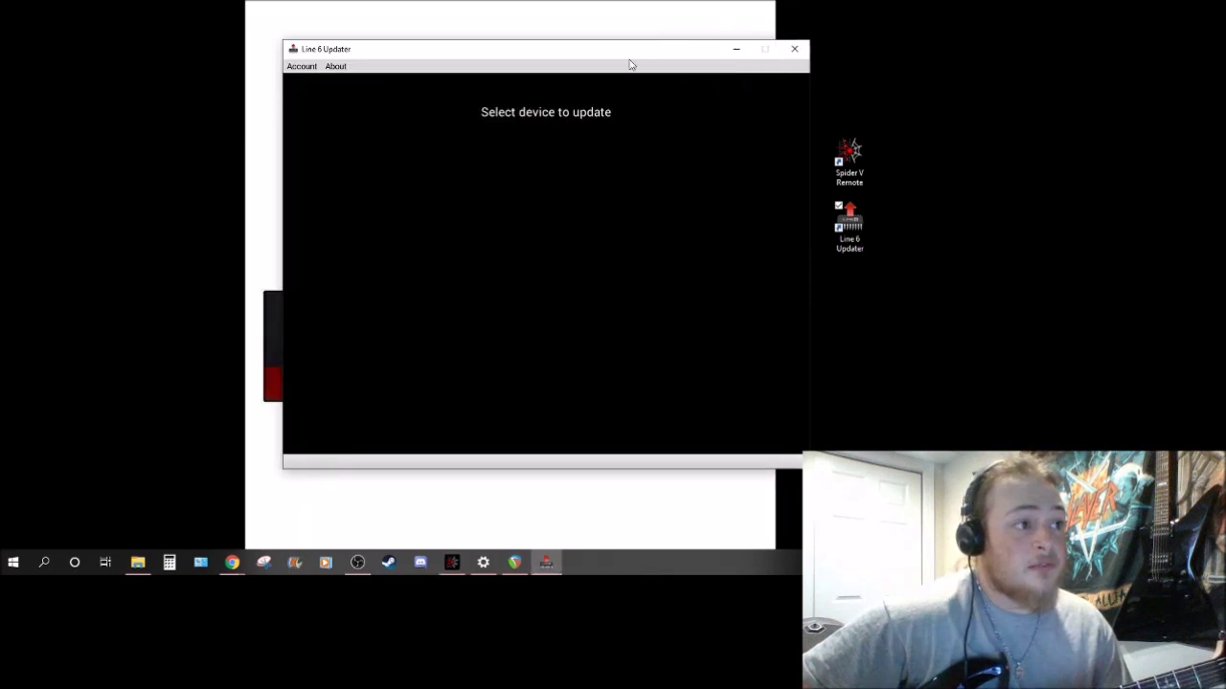
Move the Line 6 Updater window left over the Leathal Injection image.
left_click_drag(628, 57, 593, 58)
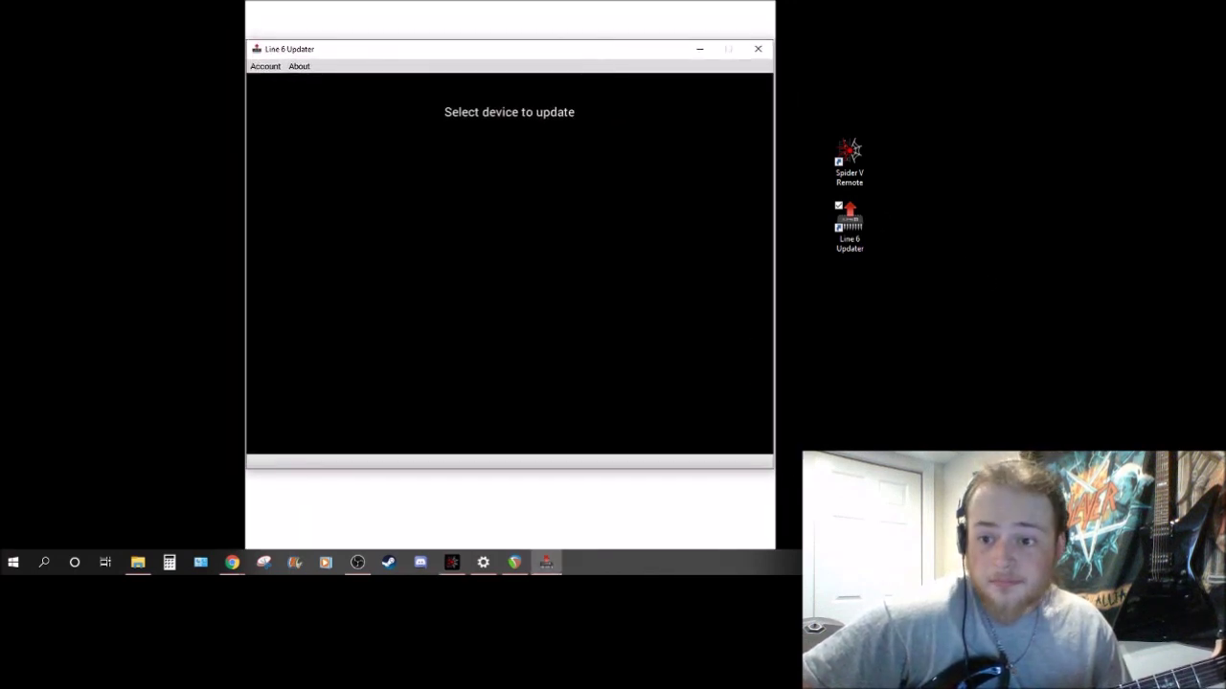